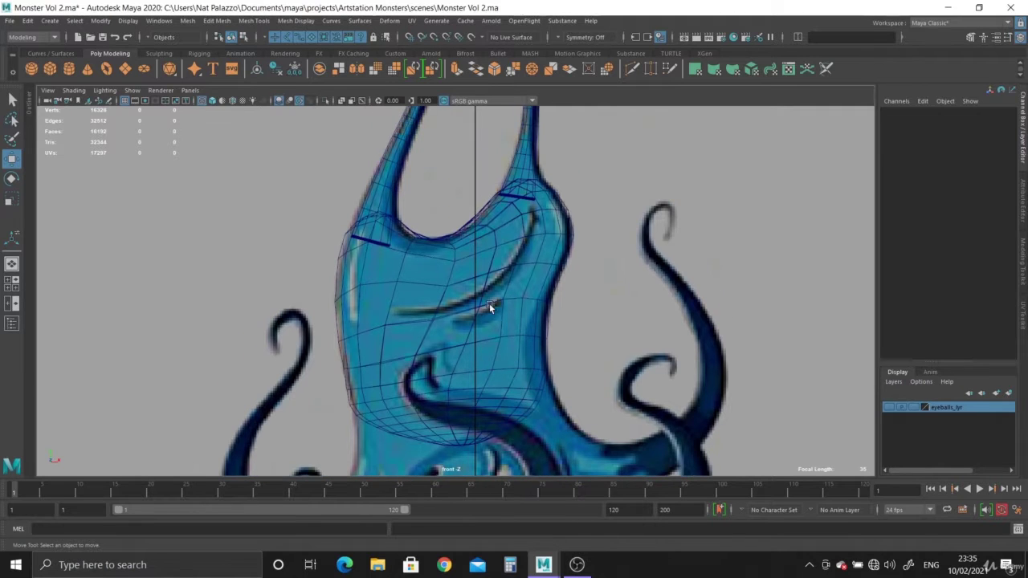
Start a CV curve at the left end of the monster's mouth line and trace the first stretch of its upper edge.
{"action": "right_click_drag", "start_coordinate": [476, 270], "coordinate": [510, 332], "text": "alt"}
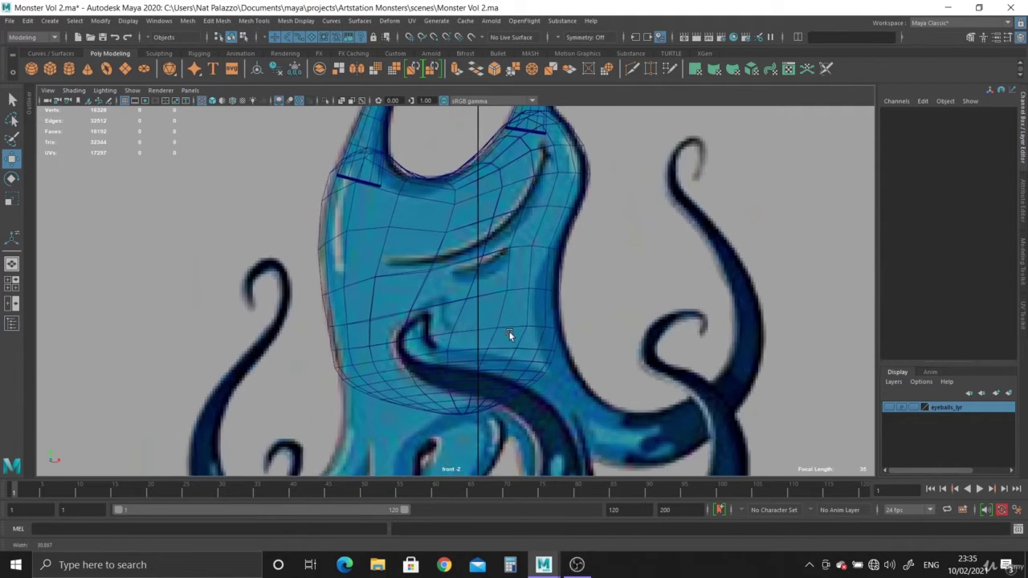
{"action": "middle_click_drag", "start_coordinate": [446, 231], "coordinate": [447, 280], "text": "alt"}
{"action": "right_click_drag", "start_coordinate": [447, 281], "coordinate": [392, 303], "text": "alt"}
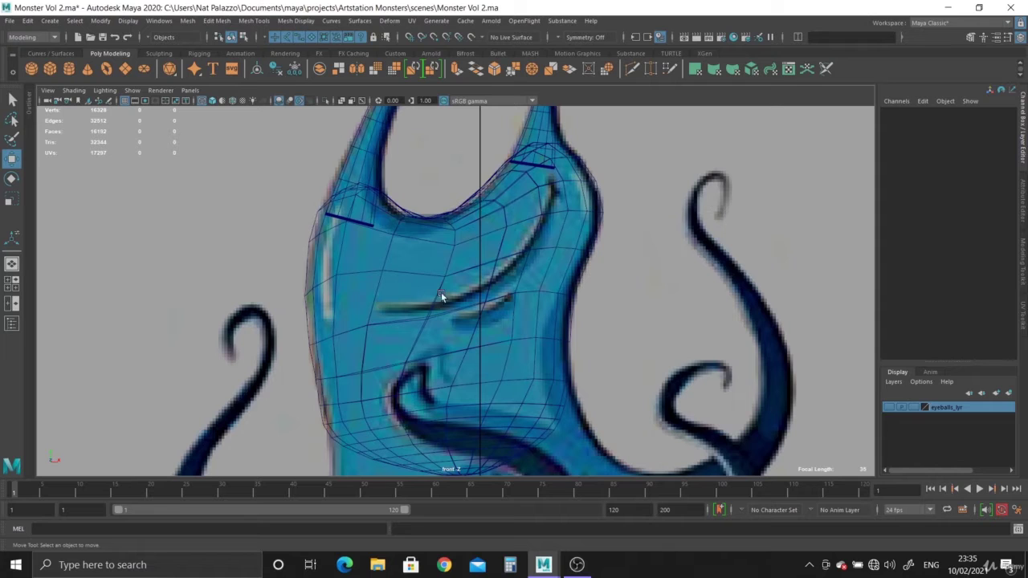
{"action": "middle_click_drag", "start_coordinate": [531, 220], "coordinate": [492, 285], "text": "alt"}
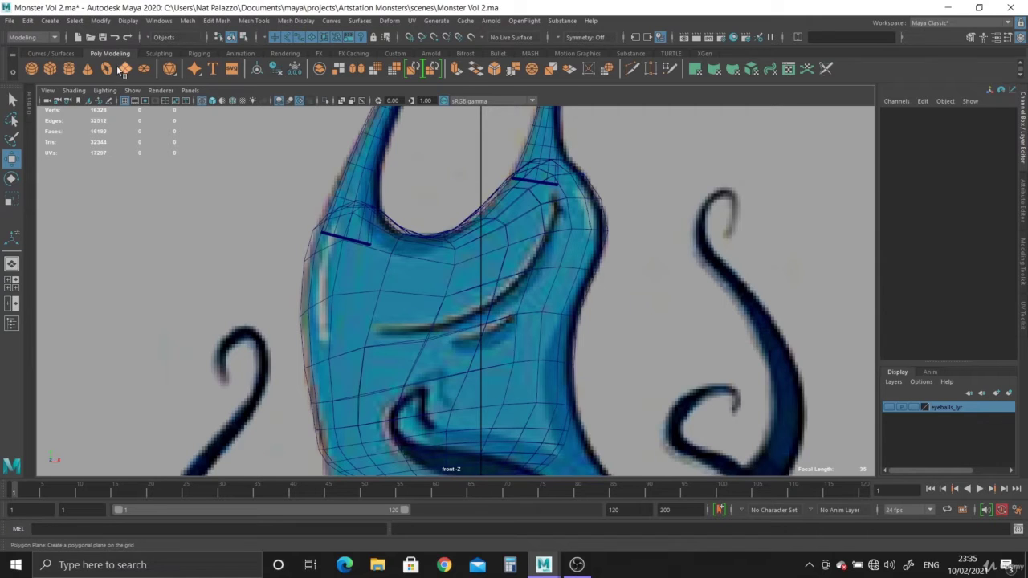
{"action": "left_click", "coordinate": [50, 23]}
{"action": "mouse_move", "coordinate": [84, 102]}
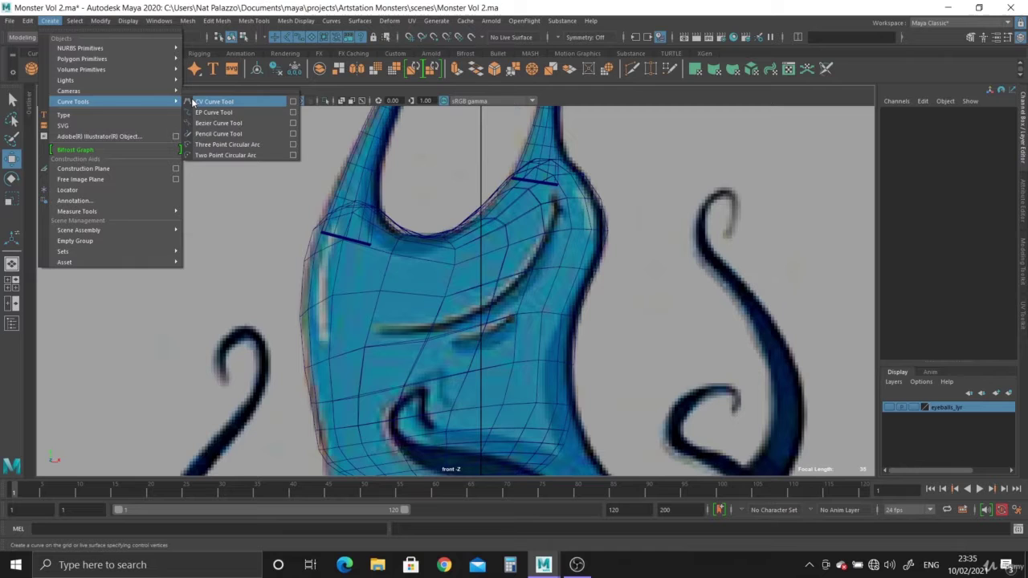
{"action": "left_click", "coordinate": [210, 102]}
{"action": "scroll", "coordinate": [431, 305], "scroll_direction": "up", "scroll_amount": 2}
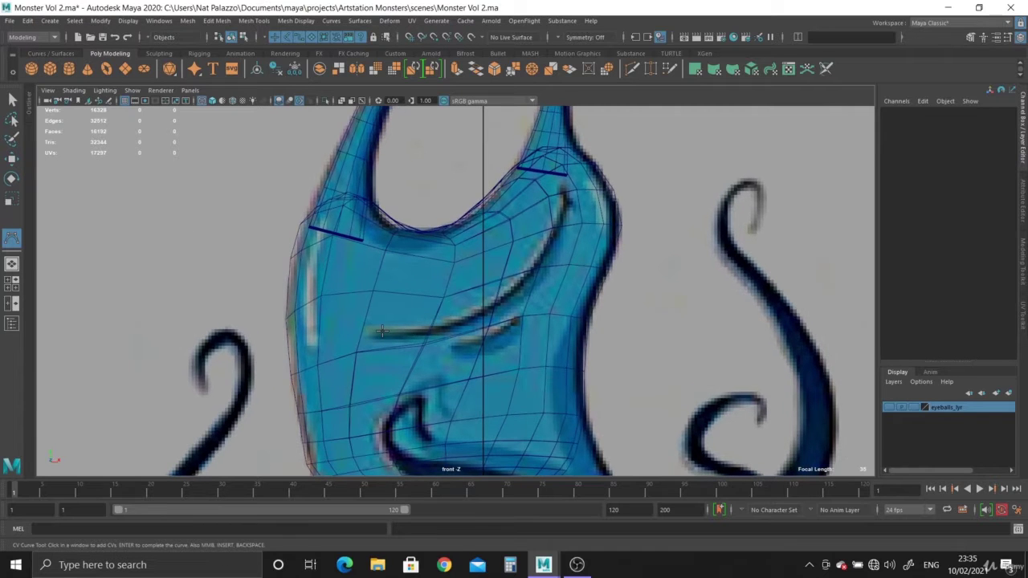
{"action": "scroll", "coordinate": [368, 322], "scroll_direction": "up", "scroll_amount": 2}
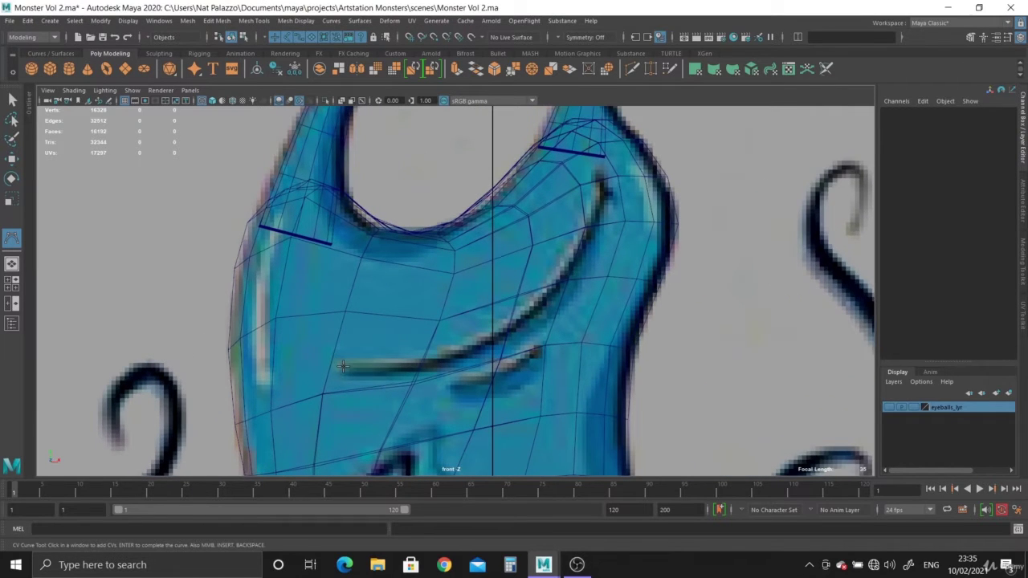
{"action": "left_click", "coordinate": [342, 366]}
{"action": "left_click", "coordinate": [385, 363]}
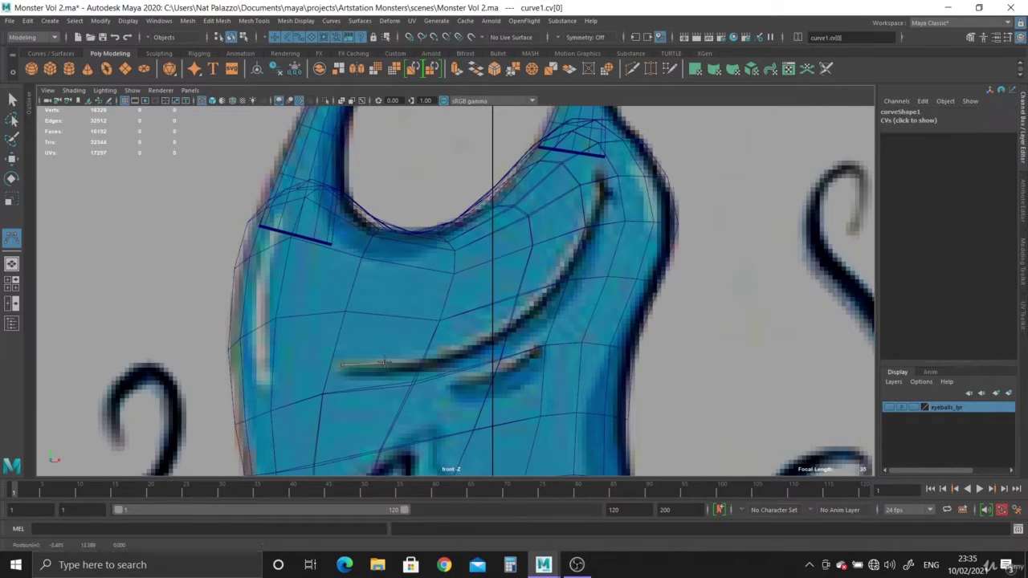
{"action": "left_click", "coordinate": [497, 334]}
{"action": "left_click", "coordinate": [544, 289]}
{"action": "left_click", "coordinate": [561, 255]}
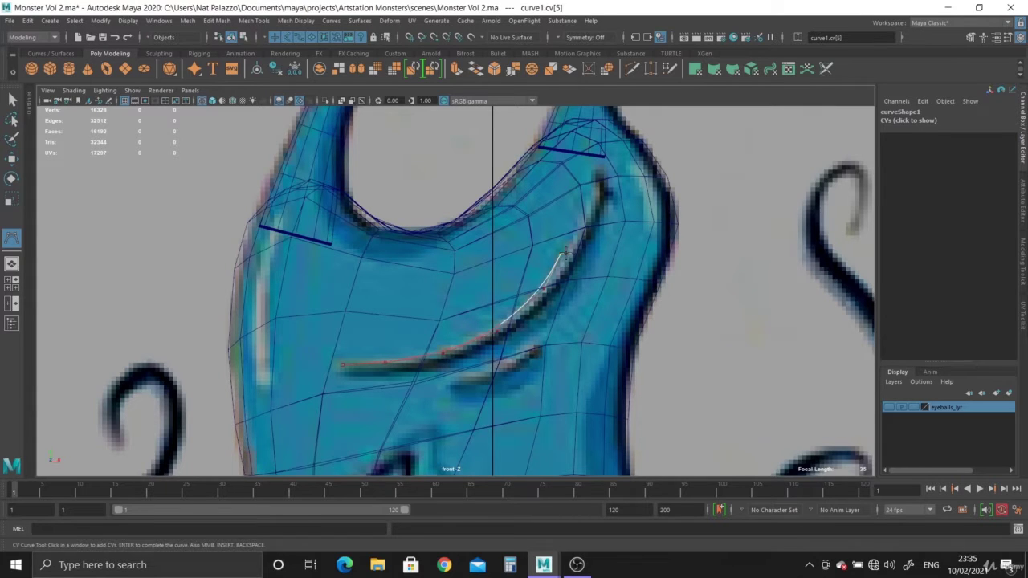
Continue the curve along the upper edge of the mouth line up to its raised right tip.
{"action": "mouse_move", "coordinate": [562, 256]}
{"action": "middle_mouse_down", "text": "alt"}
{"action": "mouse_move", "coordinate": [564, 291]}
{"action": "mouse_move", "coordinate": [592, 293]}
{"action": "mouse_move", "coordinate": [513, 269]}
{"action": "middle_mouse_up", "text": "alt"}
{"action": "right_click_drag", "start_coordinate": [514, 269], "coordinate": [564, 270], "text": "alt"}
{"action": "left_click", "coordinate": [535, 254]}
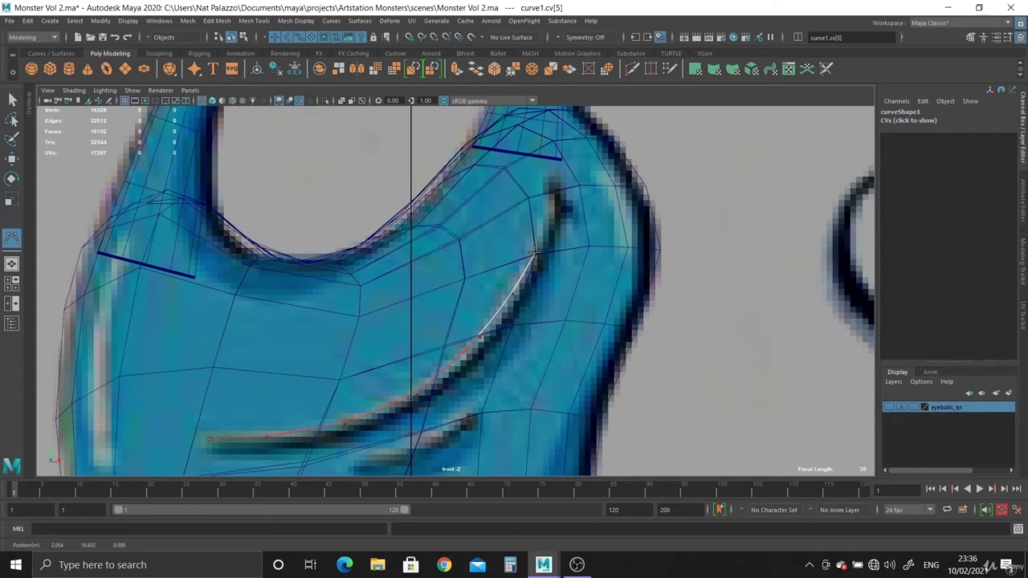
{"action": "left_click", "coordinate": [544, 226]}
{"action": "middle_click_drag", "start_coordinate": [526, 223], "coordinate": [528, 286], "text": "alt"}
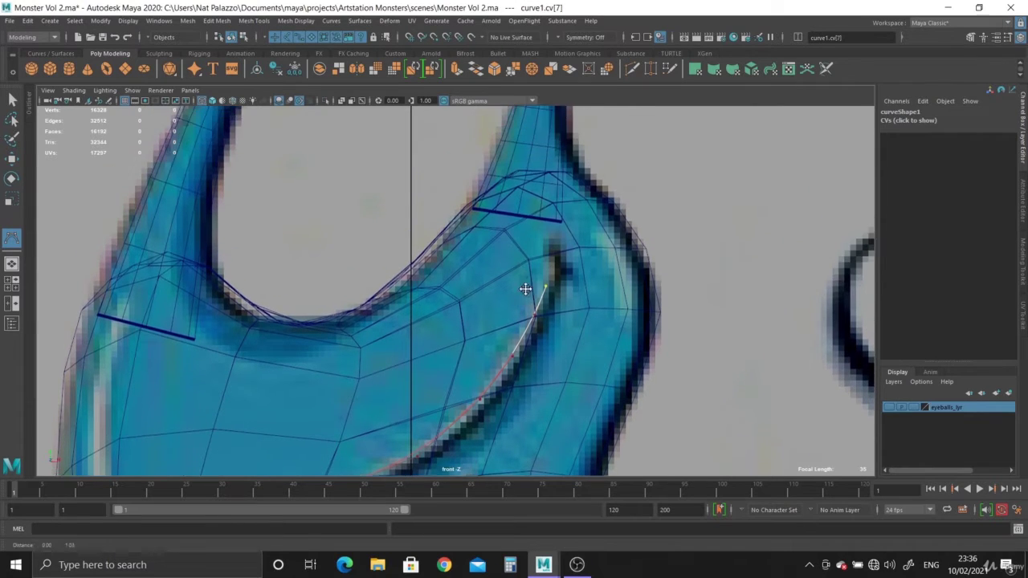
{"action": "right_click_drag", "start_coordinate": [527, 286], "coordinate": [592, 278], "text": "alt"}
{"action": "left_click", "coordinate": [587, 258]}
{"action": "left_click", "coordinate": [586, 249]}
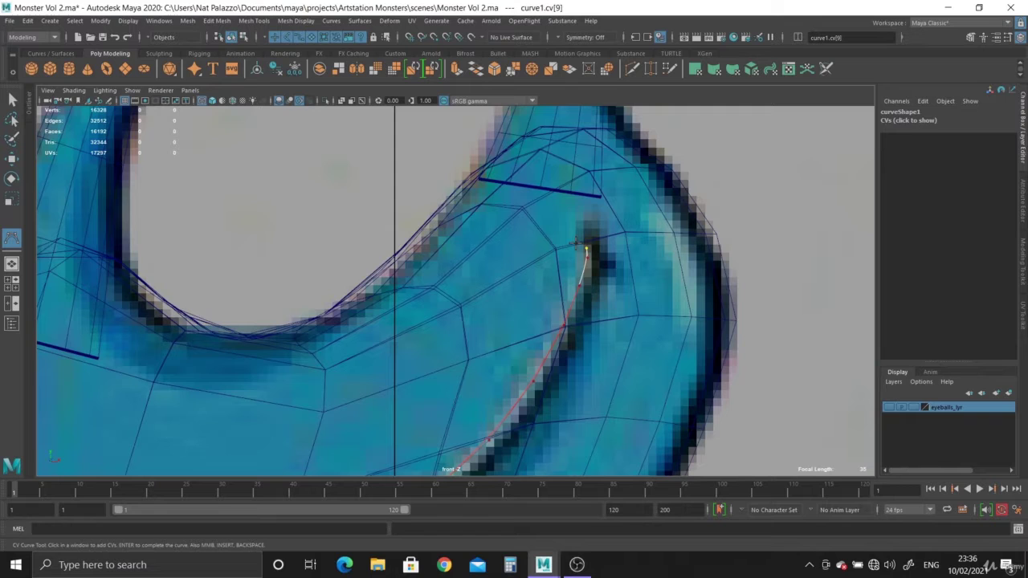
Place curve points around the hooked corner at the mouth line's raised right tip.
{"action": "left_click", "coordinate": [575, 241]}
{"action": "left_click", "coordinate": [576, 224]}
{"action": "left_click", "coordinate": [586, 220]}
{"action": "left_click", "coordinate": [601, 225]}
{"action": "left_click", "coordinate": [612, 238]}
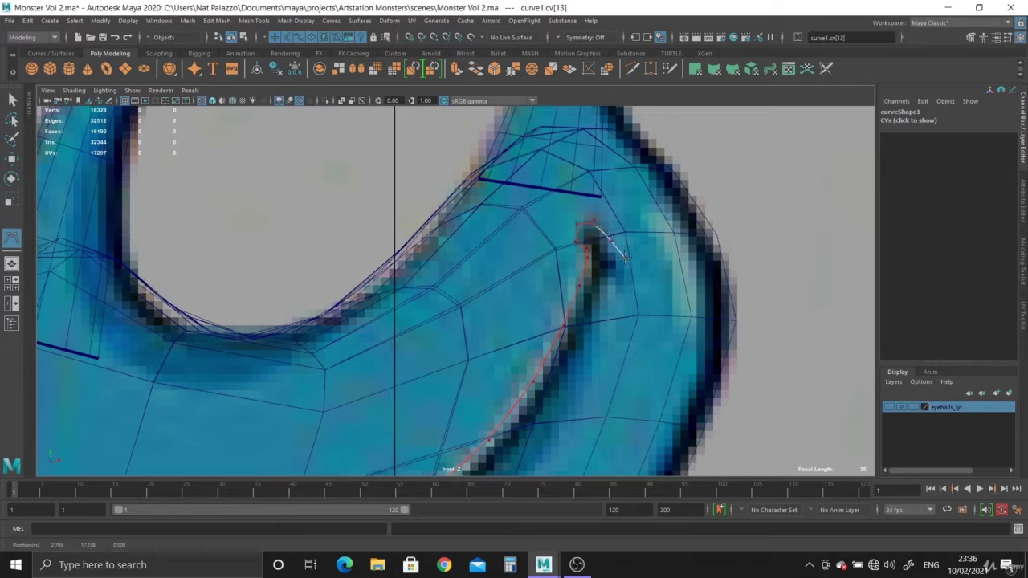
{"action": "left_click", "coordinate": [621, 257]}
{"action": "left_click", "coordinate": [620, 280]}
{"action": "left_click", "coordinate": [614, 277]}
{"action": "left_click", "coordinate": [605, 272]}
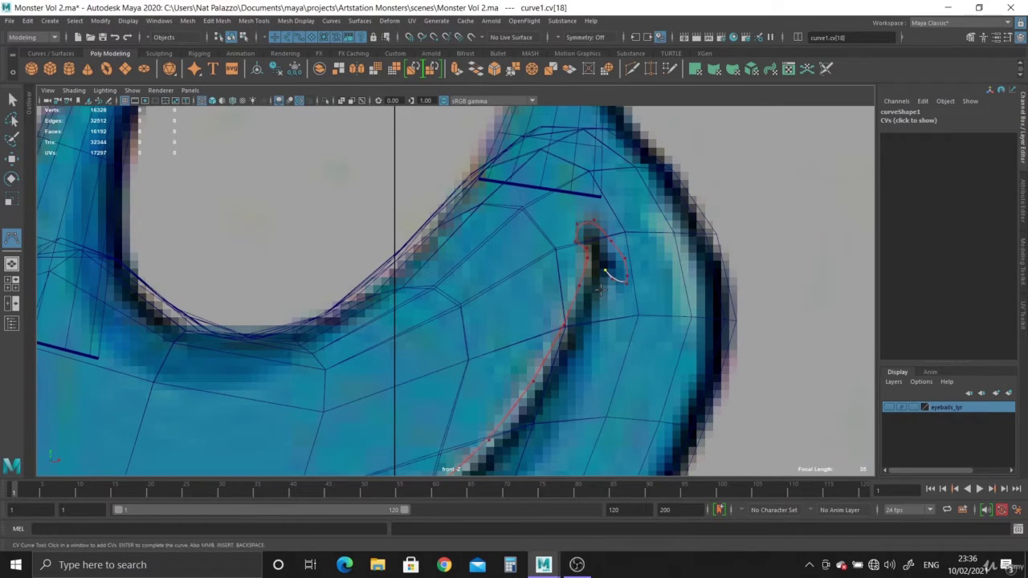
Trace the lower edge of the mouth line from the hooked corner back towards the left end.
{"action": "left_click", "coordinate": [592, 317]}
{"action": "scroll", "coordinate": [396, 322], "scroll_direction": "down", "scroll_amount": 2}
{"action": "middle_click_drag", "start_coordinate": [396, 322], "coordinate": [397, 166], "text": "alt"}
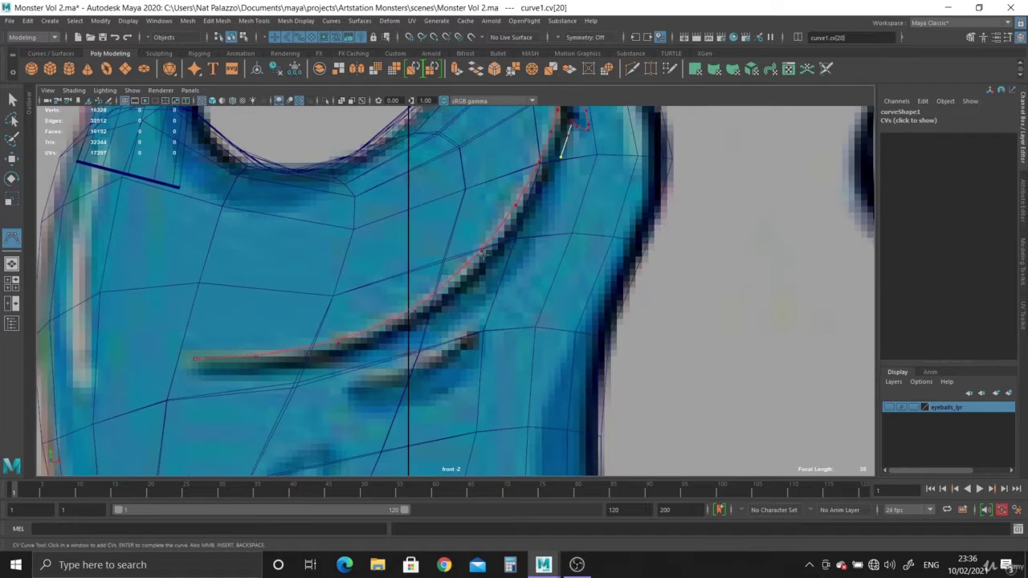
{"action": "left_click", "coordinate": [542, 208]}
{"action": "left_click", "coordinate": [490, 271]}
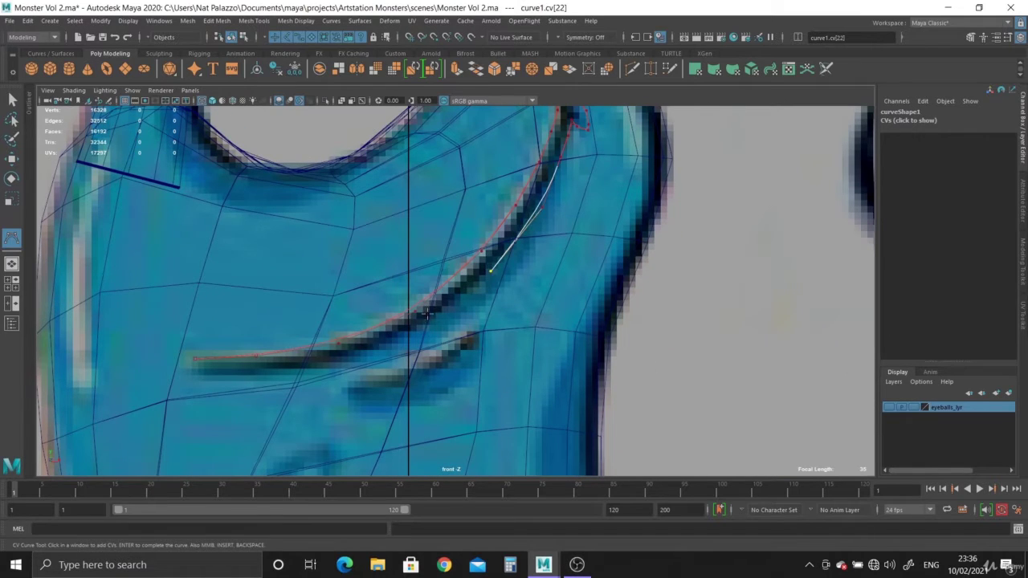
{"action": "left_click", "coordinate": [426, 320]}
{"action": "left_click", "coordinate": [351, 356]}
{"action": "left_click", "coordinate": [271, 371]}
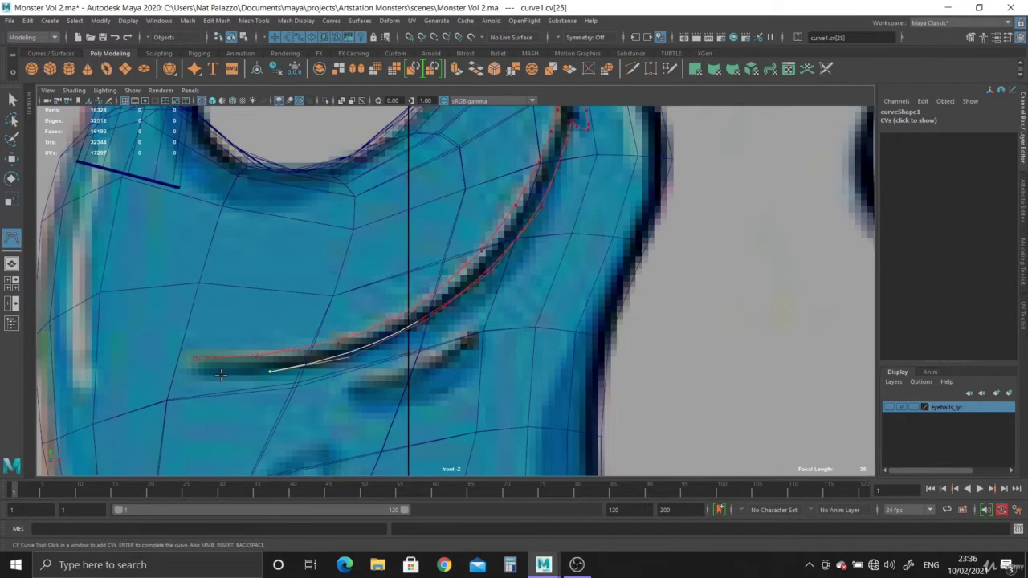
Round the left end of the mouth outline with the last curve points and finish the curve.
{"action": "left_click", "coordinate": [221, 375]}
{"action": "left_click", "coordinate": [200, 373]}
{"action": "left_click", "coordinate": [189, 366]}
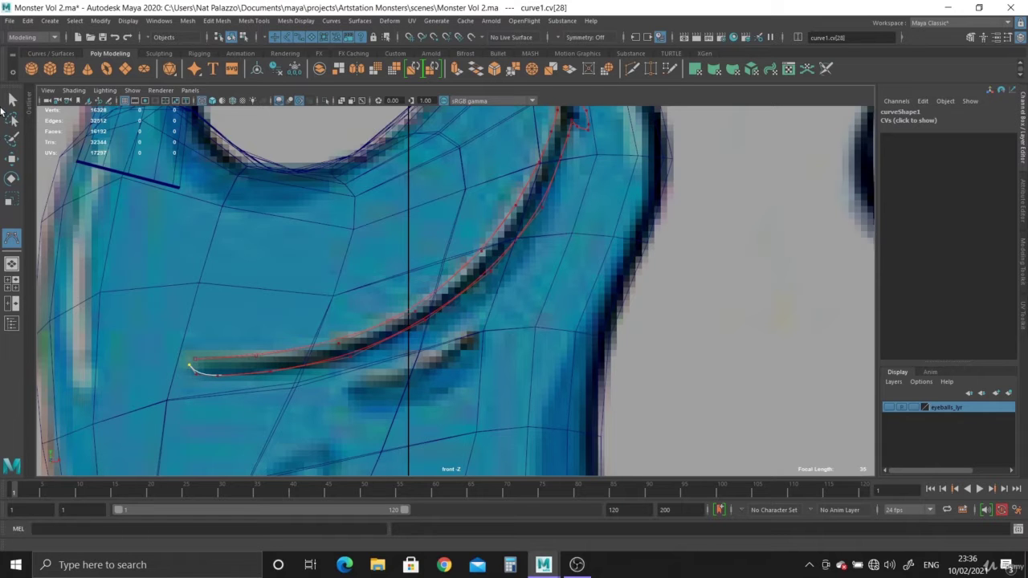
{"action": "left_click", "coordinate": [11, 98]}
Close the gap at the left end of the mouth curve with Open/Close.
{"action": "scroll", "coordinate": [559, 355], "scroll_direction": "down", "scroll_amount": 3}
{"action": "scroll", "coordinate": [514, 289], "scroll_direction": "up", "scroll_amount": 6}
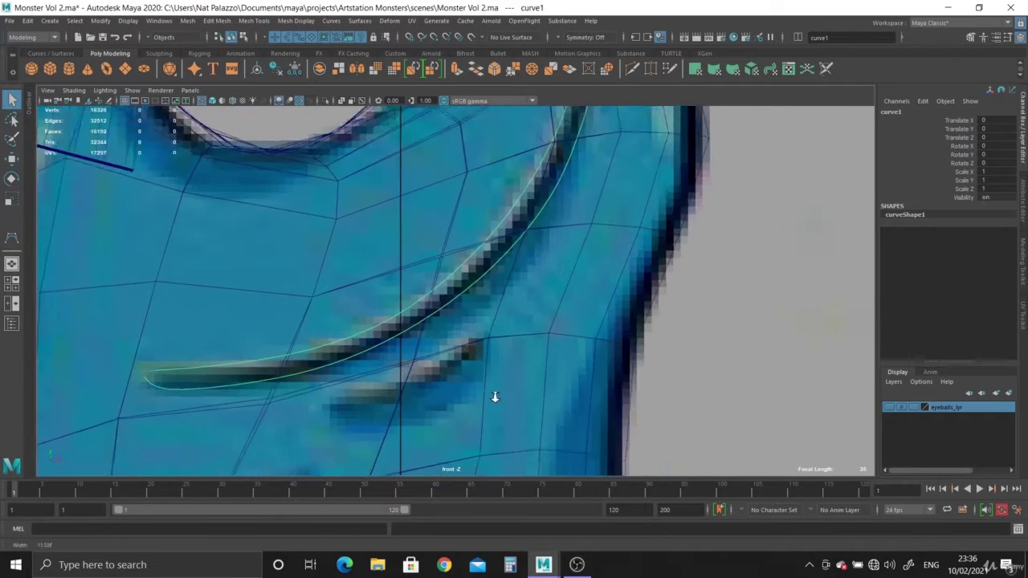
{"action": "middle_click_drag", "start_coordinate": [512, 276], "coordinate": [858, 278], "text": "alt"}
{"action": "scroll", "coordinate": [360, 190], "scroll_direction": "up", "scroll_amount": 5}
{"action": "middle_click_drag", "start_coordinate": [524, 402], "coordinate": [518, 278], "text": "alt"}
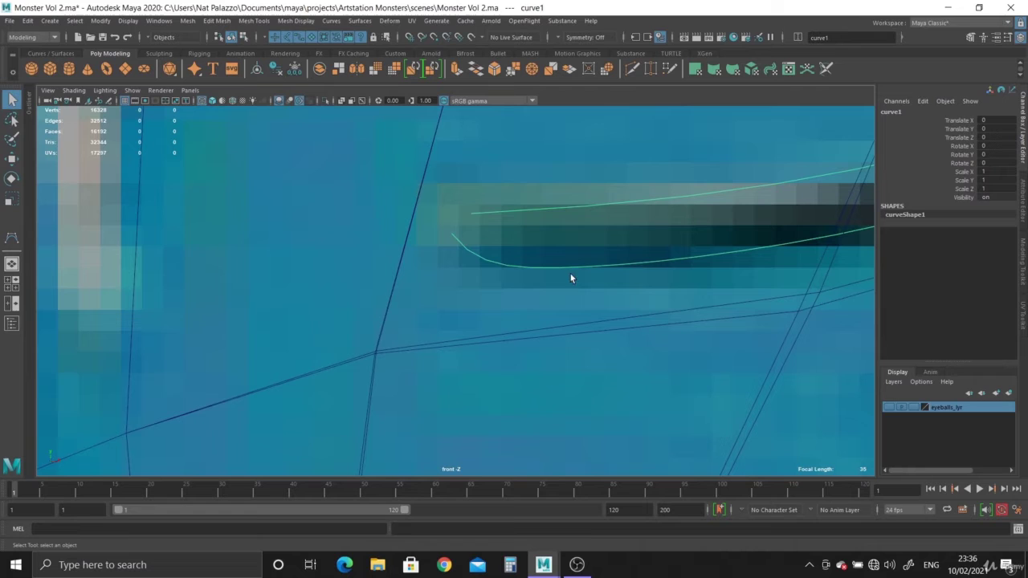
{"action": "scroll", "coordinate": [627, 294], "scroll_direction": "down", "scroll_amount": 2}
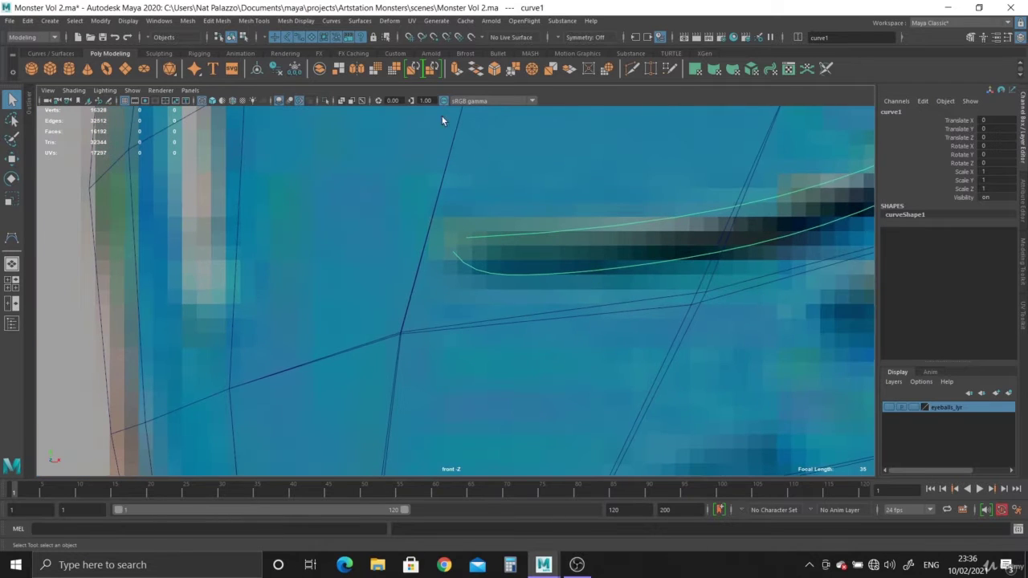
{"action": "left_click", "coordinate": [334, 22]}
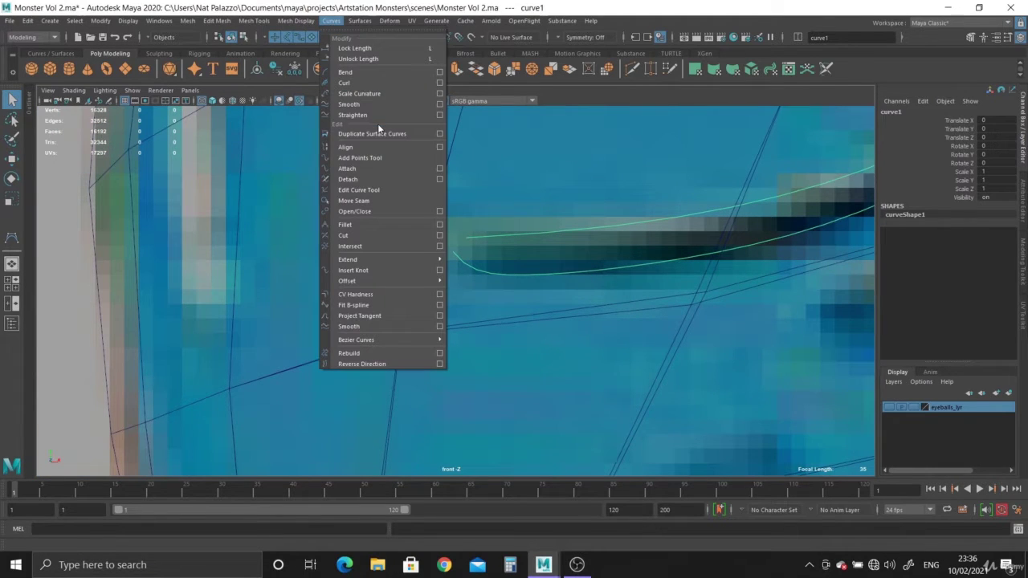
{"action": "left_click", "coordinate": [370, 211]}
Move the two control vertices at the closed curve's left end to give it an evenly rounded tip.
{"action": "middle_click_drag", "start_coordinate": [411, 190], "coordinate": [341, 230], "text": "alt"}
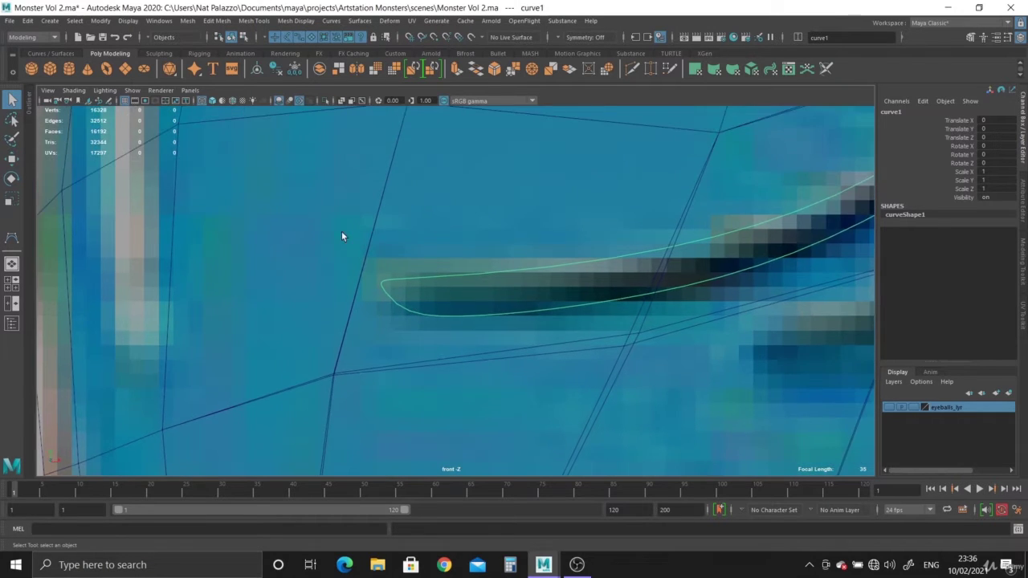
{"action": "scroll", "coordinate": [342, 231], "scroll_direction": "up", "scroll_amount": 3}
{"action": "middle_click_drag", "start_coordinate": [442, 345], "coordinate": [442, 341], "text": "alt"}
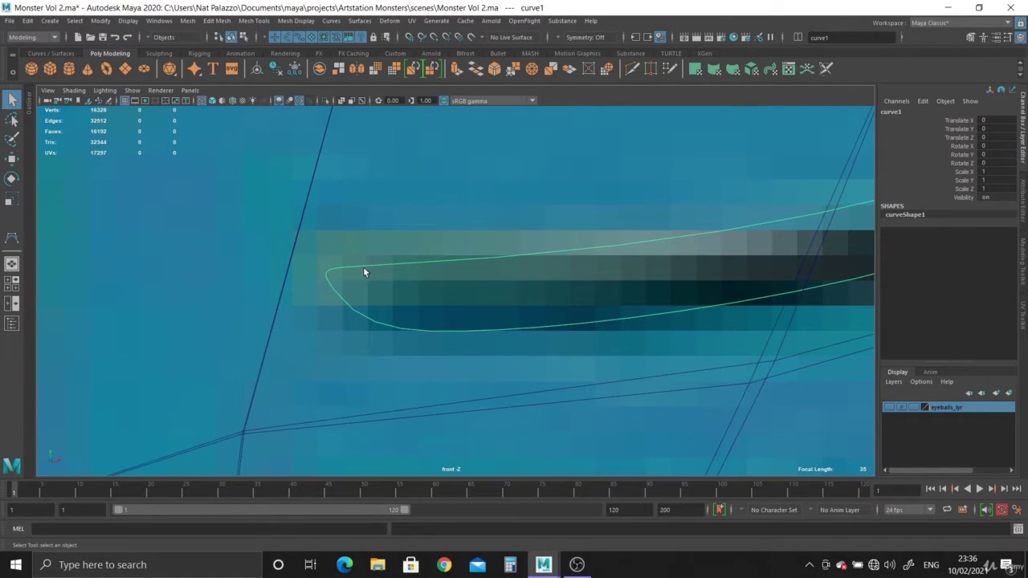
{"action": "right_click_drag", "start_coordinate": [370, 266], "coordinate": [257, 265]}
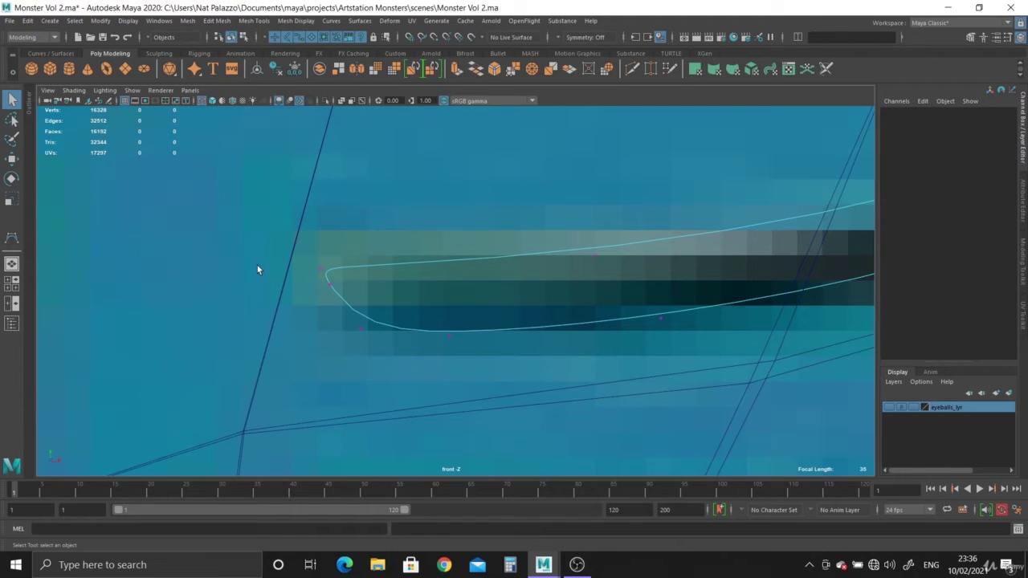
{"action": "left_click_drag", "start_coordinate": [280, 249], "coordinate": [341, 285]}
{"action": "key", "text": "w"}
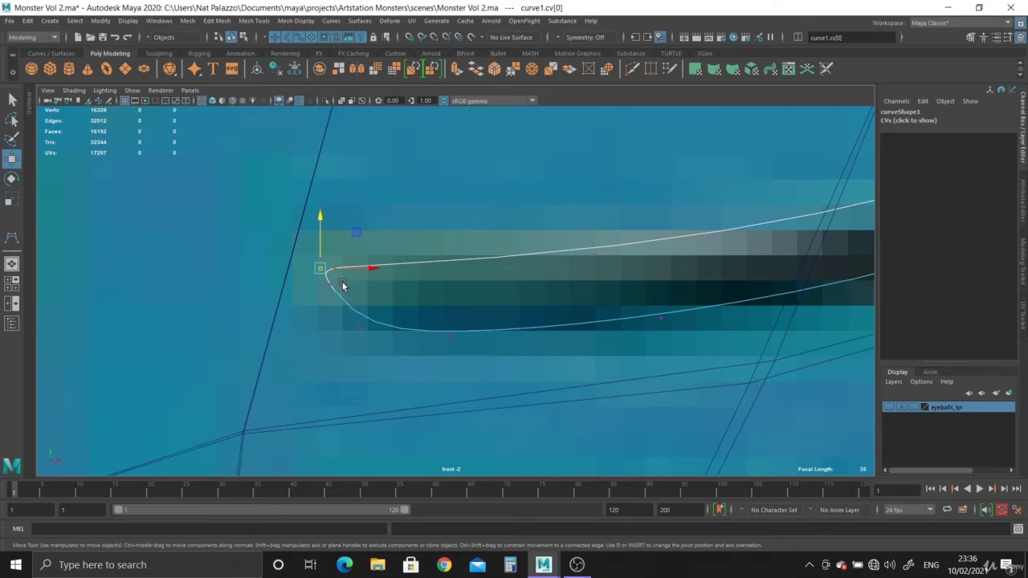
{"action": "left_click_drag", "start_coordinate": [318, 271], "coordinate": [349, 299]}
{"action": "left_click_drag", "start_coordinate": [330, 286], "coordinate": [348, 287]}
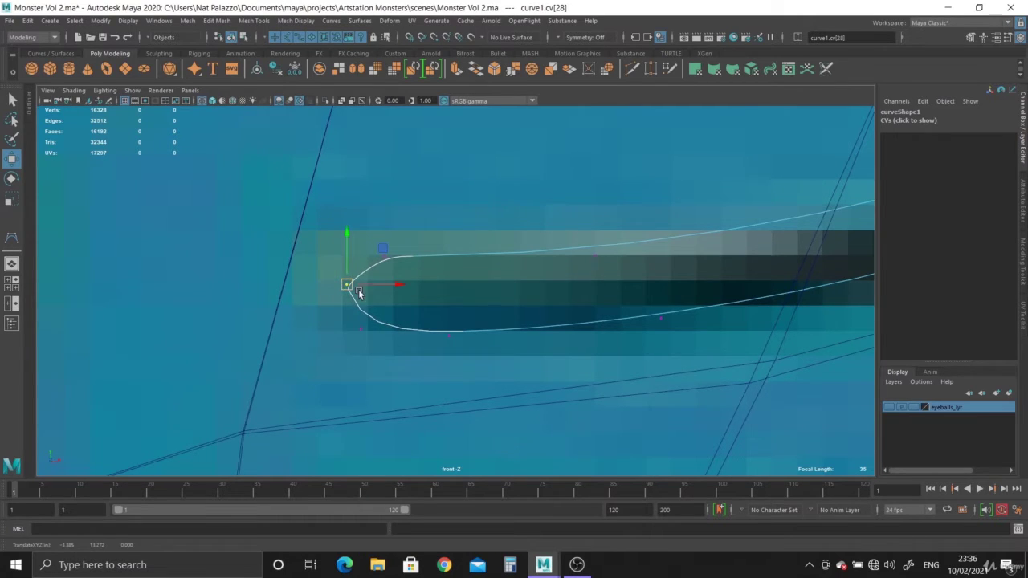
Adjust the control vertices on the left part of the curve's upper edge to fit the mouth line.
{"action": "right_click_drag", "start_coordinate": [477, 333], "coordinate": [429, 313], "text": "alt"}
{"action": "right_click_drag", "start_coordinate": [536, 350], "coordinate": [136, 163], "text": "alt"}
{"action": "middle_click_drag", "start_coordinate": [475, 266], "coordinate": [415, 266], "text": "alt"}
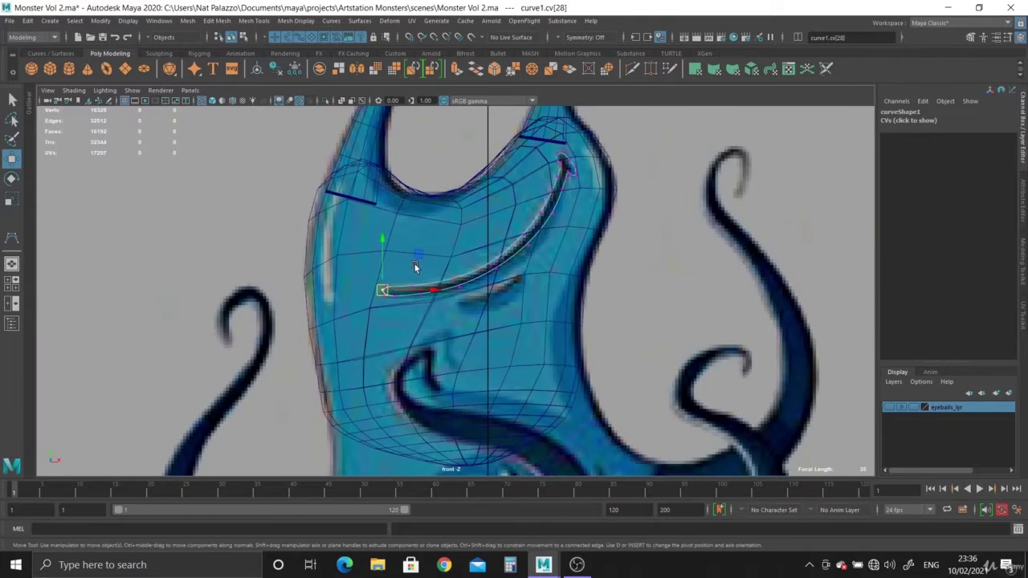
{"action": "right_click_drag", "start_coordinate": [416, 265], "coordinate": [810, 479], "text": "alt"}
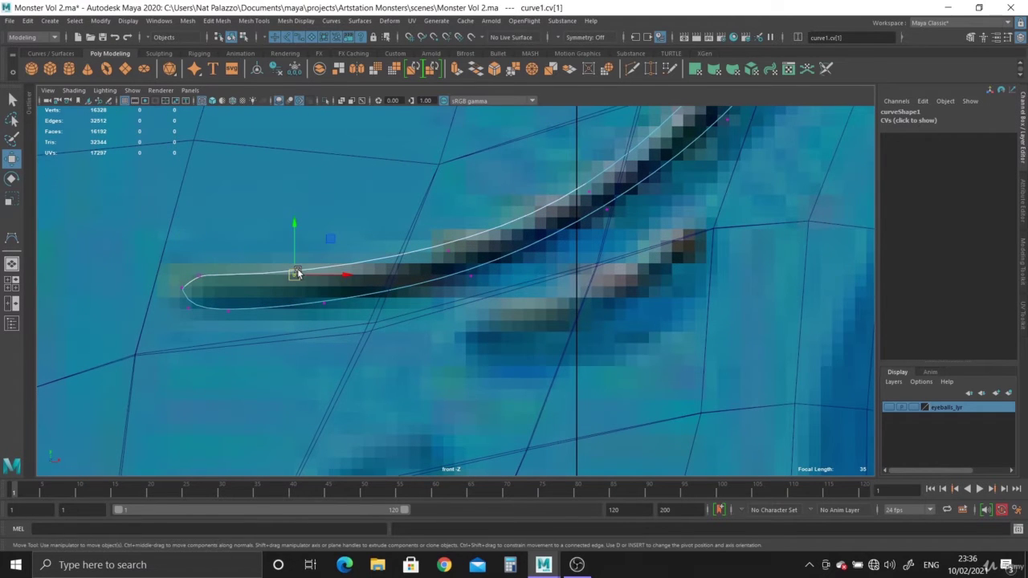
{"action": "left_click", "coordinate": [448, 250]}
{"action": "left_click_drag", "start_coordinate": [449, 250], "coordinate": [452, 256]}
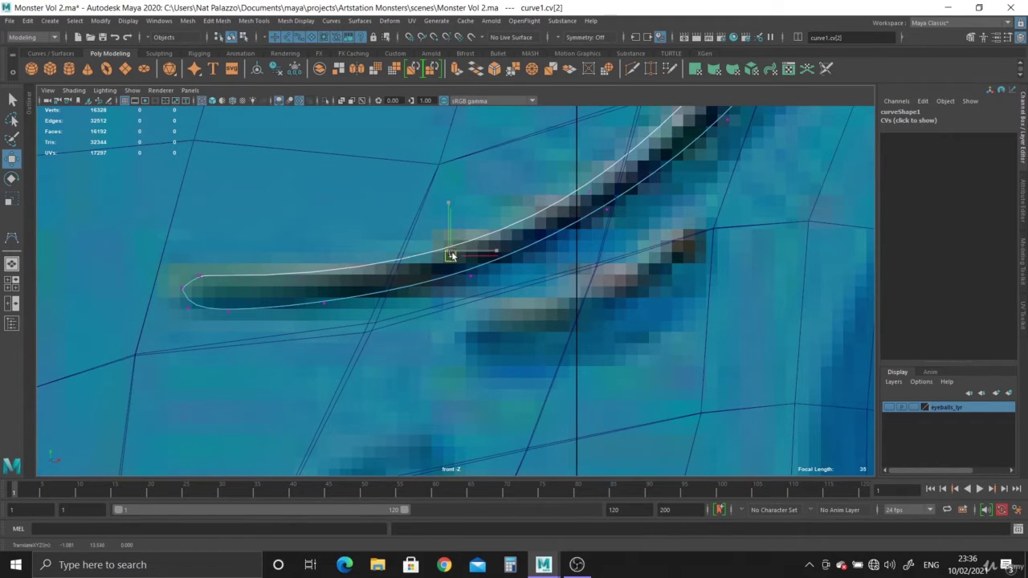
Nudge the control vertices on the rising part of the curve's upper edge closer to the dark mouth line.
{"action": "middle_click_drag", "start_coordinate": [650, 264], "coordinate": [480, 403], "text": "alt"}
{"action": "middle_click_drag", "start_coordinate": [548, 271], "coordinate": [283, 381], "text": "alt"}
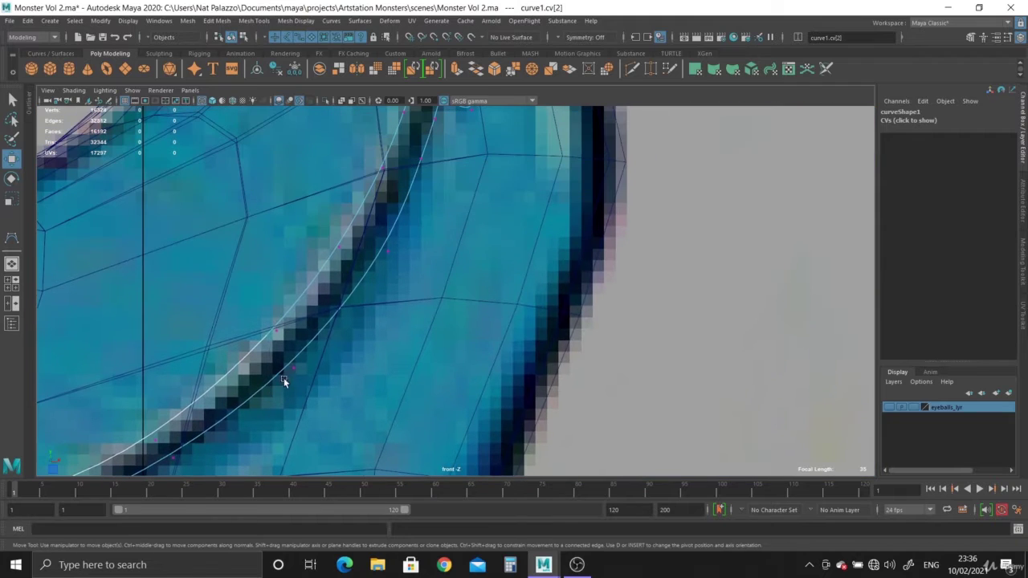
{"action": "left_click", "coordinate": [276, 330]}
{"action": "scroll", "coordinate": [289, 334], "scroll_direction": "down", "scroll_amount": 3}
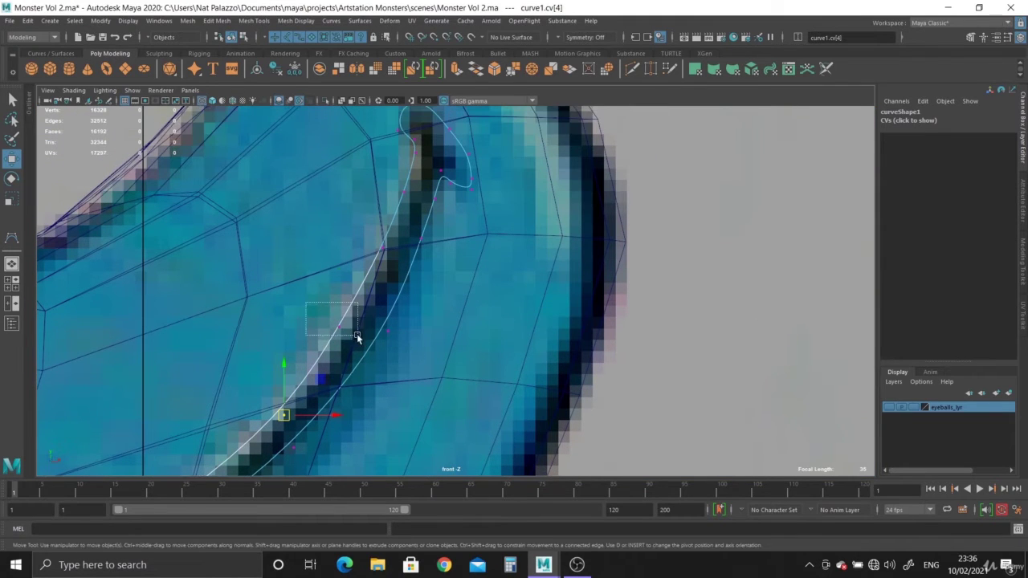
{"action": "left_click_drag", "start_coordinate": [356, 334], "coordinate": [358, 336]}
{"action": "left_click_drag", "start_coordinate": [339, 327], "coordinate": [345, 330]}
{"action": "left_click", "coordinate": [380, 257]}
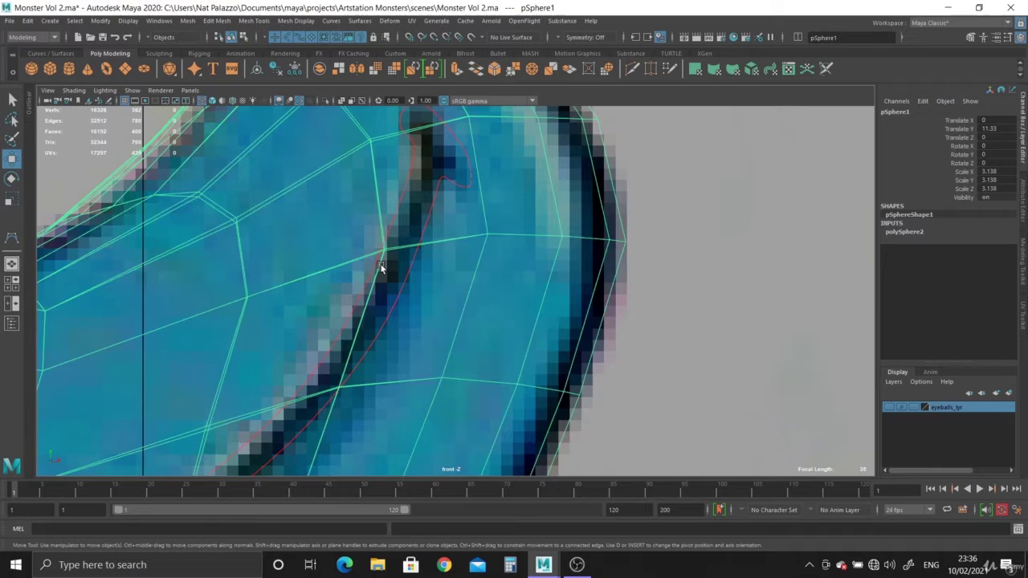
{"action": "key", "text": "ctrl+z"}
{"action": "left_click_drag", "start_coordinate": [375, 239], "coordinate": [388, 248]}
Reposition the control vertices just below the raised right tip and at its hooked corner to refine the outline.
{"action": "middle_click_drag", "start_coordinate": [440, 237], "coordinate": [443, 360], "text": "alt"}
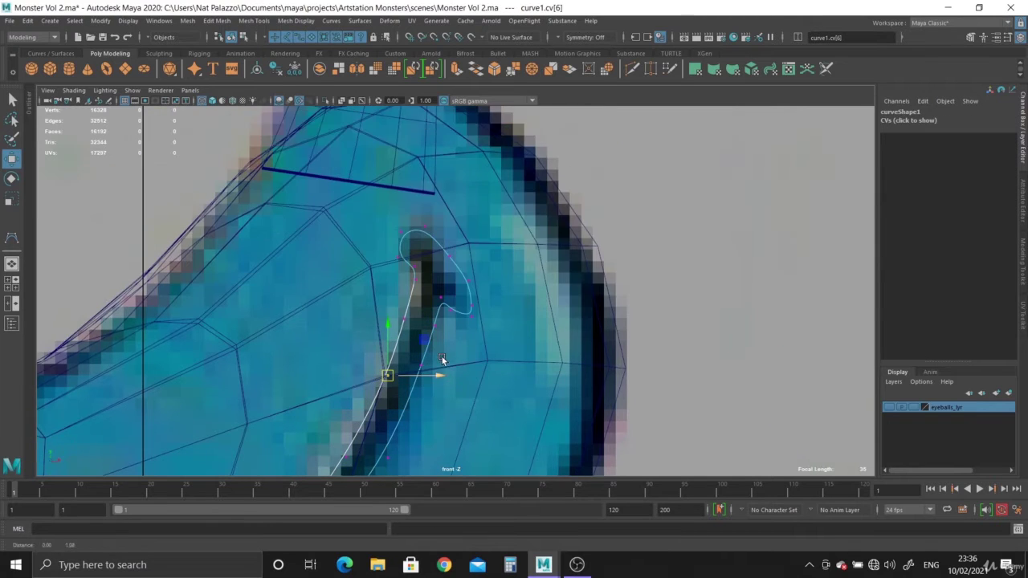
{"action": "right_click_drag", "start_coordinate": [442, 361], "coordinate": [488, 375], "text": "alt"}
{"action": "left_click_drag", "start_coordinate": [372, 315], "coordinate": [392, 326]}
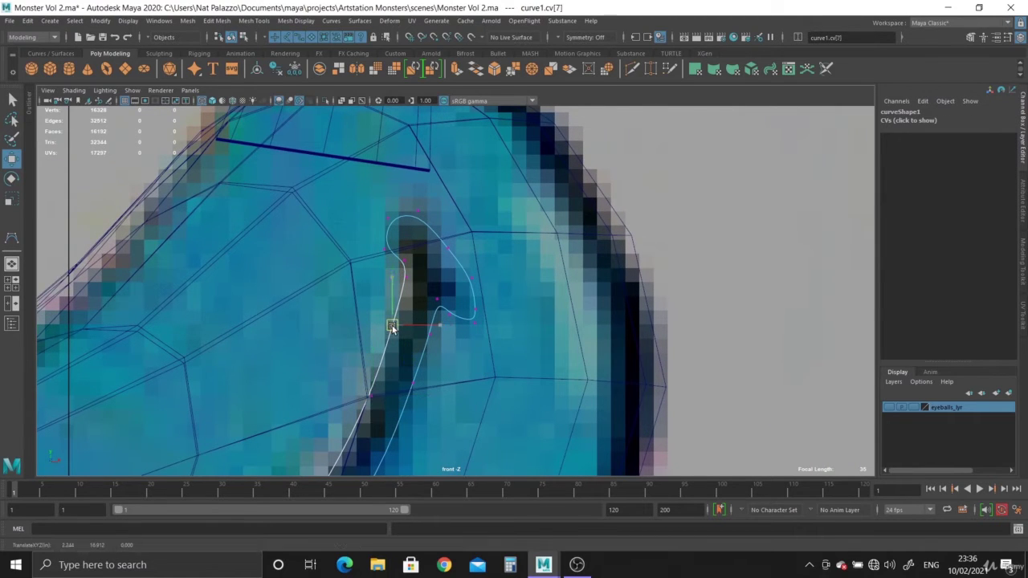
{"action": "mouse_move", "coordinate": [471, 305]}
{"action": "left_mouse_down"}
{"action": "mouse_move", "coordinate": [481, 315]}
{"action": "mouse_move", "coordinate": [477, 306]}
{"action": "left_mouse_up"}
{"action": "right_click_drag", "start_coordinate": [474, 343], "coordinate": [253, 229], "text": "alt"}
{"action": "middle_click_drag", "start_coordinate": [403, 325], "coordinate": [464, 181], "text": "alt"}
{"action": "right_click_drag", "start_coordinate": [389, 243], "coordinate": [441, 363], "text": "alt"}
{"action": "middle_click_drag", "start_coordinate": [437, 311], "coordinate": [432, 275], "text": "alt"}
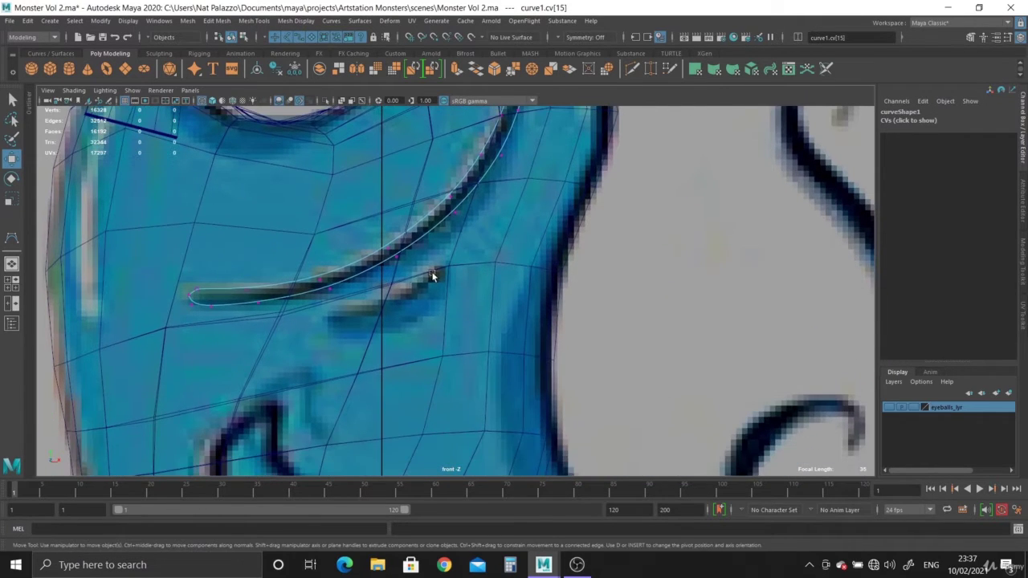
Move all of the mouth curve's control vertices forward until they clear the front of the body, and return the curve to object mode.
{"action": "key", "text": "space"}
{"action": "key", "text": "space"}
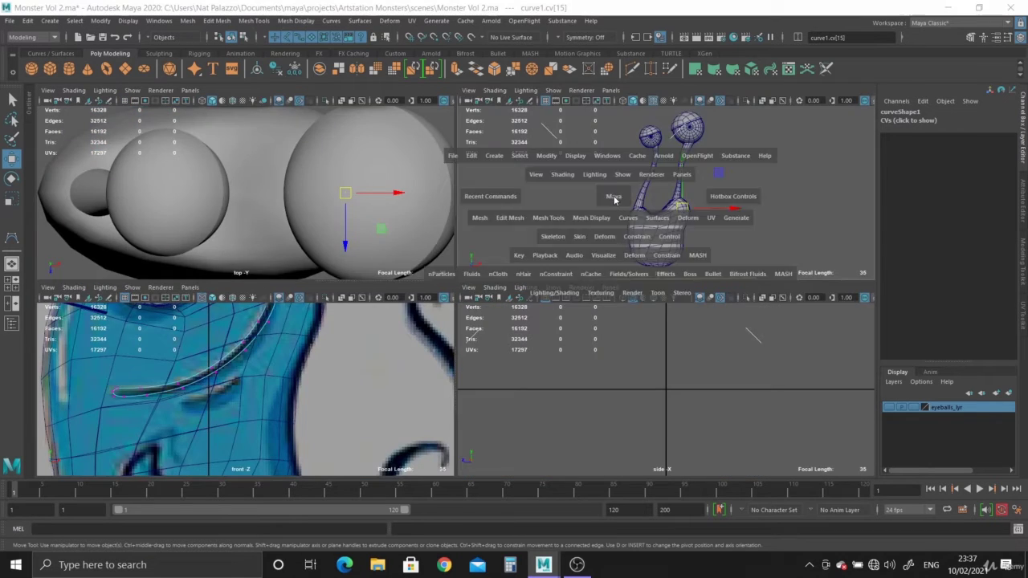
{"action": "right_click_drag", "start_coordinate": [551, 223], "coordinate": [546, 312], "text": "alt"}
{"action": "left_click_drag", "start_coordinate": [545, 314], "coordinate": [453, 299], "text": "alt"}
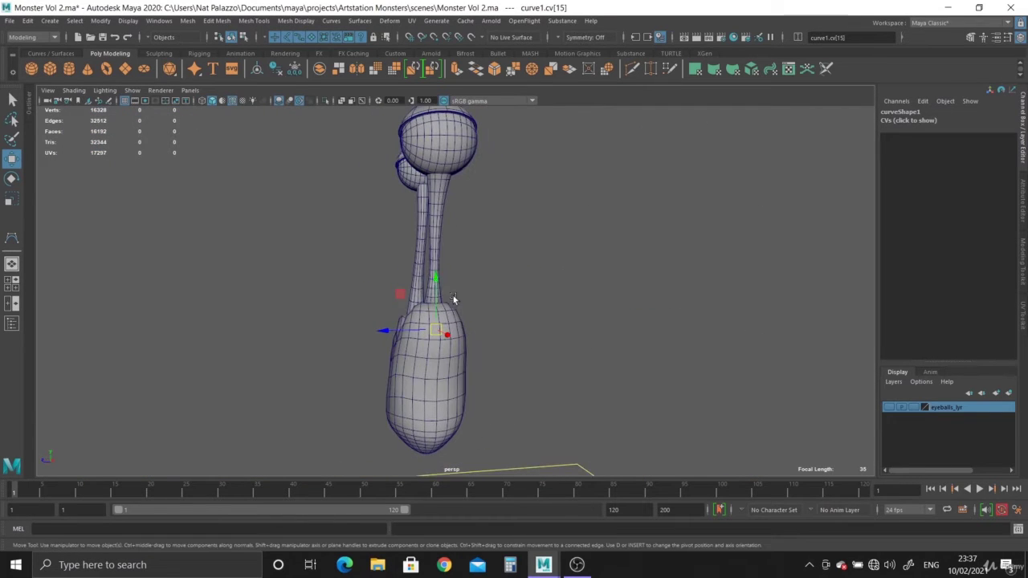
{"action": "key", "text": "4"}
{"action": "left_click_drag", "start_coordinate": [431, 344], "coordinate": [546, 351], "text": "alt"}
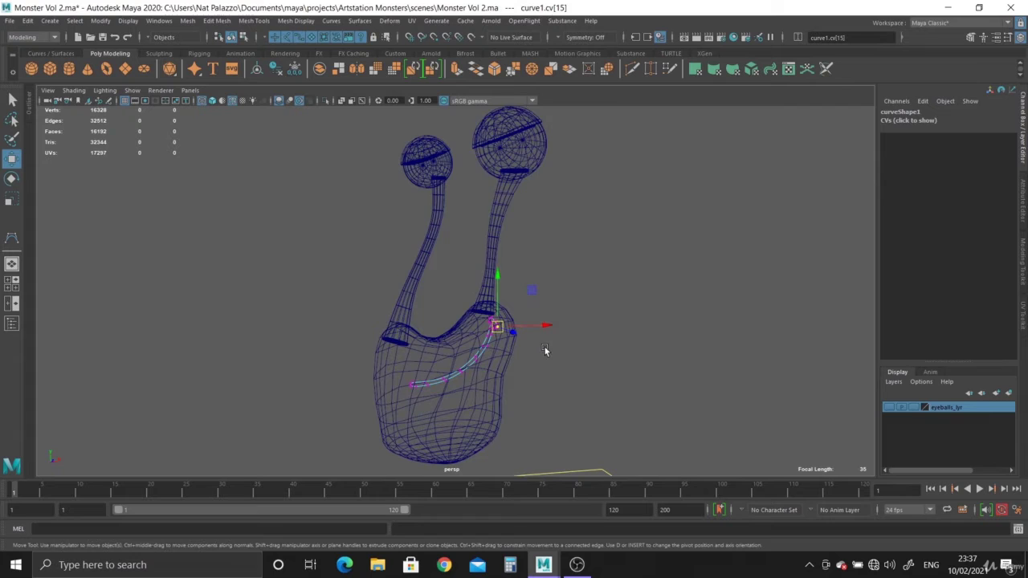
{"action": "right_click_drag", "start_coordinate": [546, 351], "coordinate": [497, 369], "text": "alt"}
{"action": "middle_click_drag", "start_coordinate": [497, 370], "coordinate": [494, 306], "text": "alt"}
{"action": "left_click_drag", "start_coordinate": [346, 192], "coordinate": [532, 323]}
{"action": "key", "text": "5"}
{"action": "right_click_drag", "start_coordinate": [532, 323], "coordinate": [630, 394], "text": "alt"}
{"action": "right_click_drag", "start_coordinate": [567, 205], "coordinate": [653, 166]}
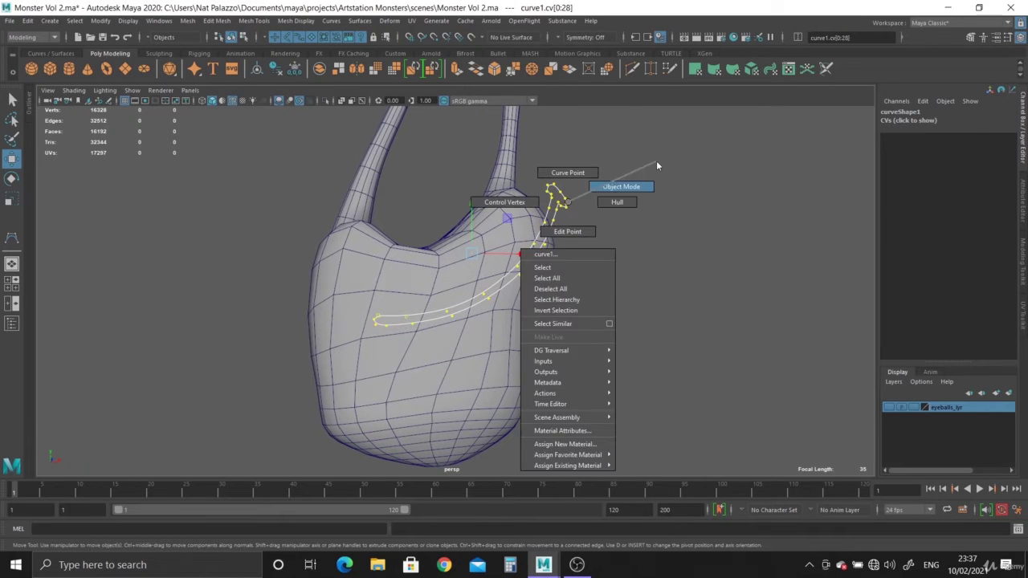
{"action": "left_click_drag", "start_coordinate": [545, 299], "coordinate": [706, 391], "text": "alt"}
{"action": "left_click", "coordinate": [620, 328]}
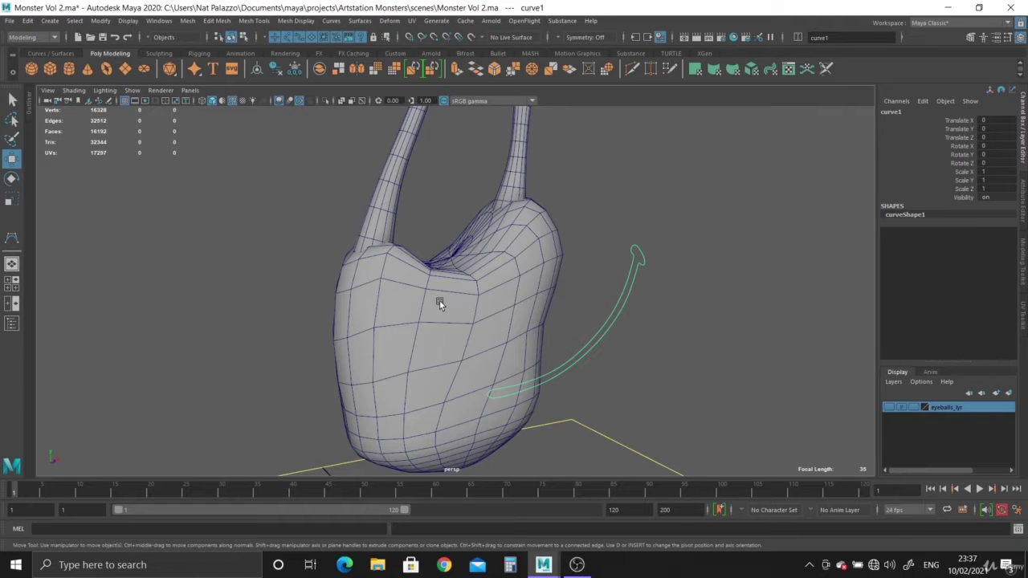
Smooth the monster's body mesh with 2 divisions.
{"action": "left_click_drag", "start_coordinate": [439, 301], "coordinate": [486, 244], "text": "alt"}
{"action": "left_click", "coordinate": [388, 288]}
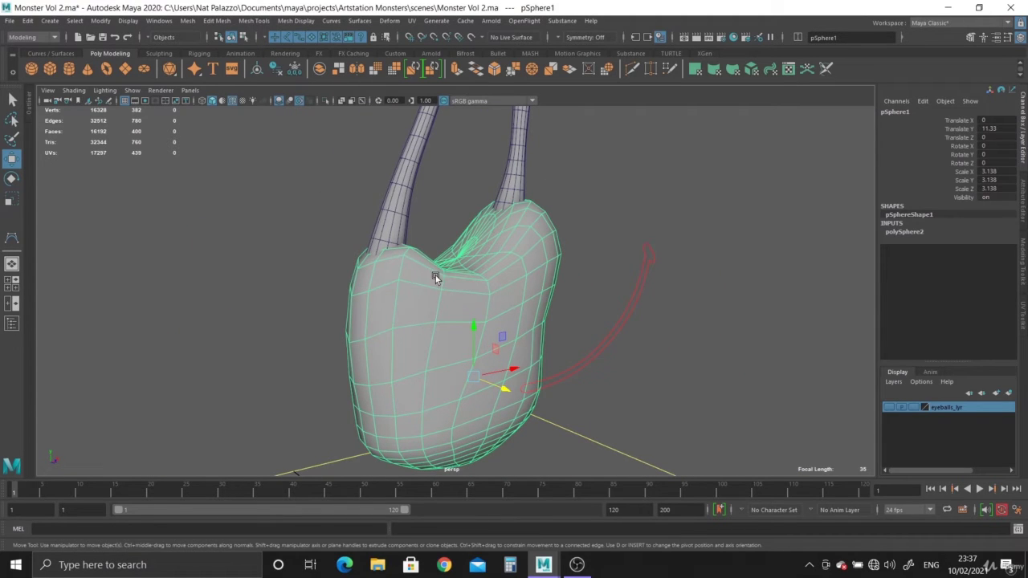
{"action": "left_click_drag", "start_coordinate": [456, 305], "coordinate": [650, 379], "text": "alt"}
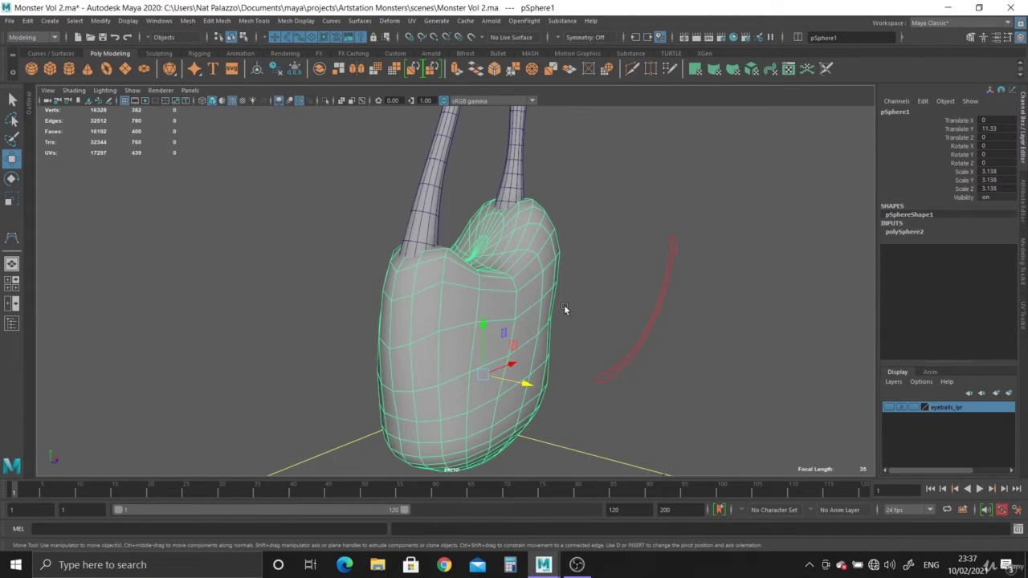
{"action": "left_click_drag", "start_coordinate": [500, 293], "coordinate": [459, 286], "text": "alt"}
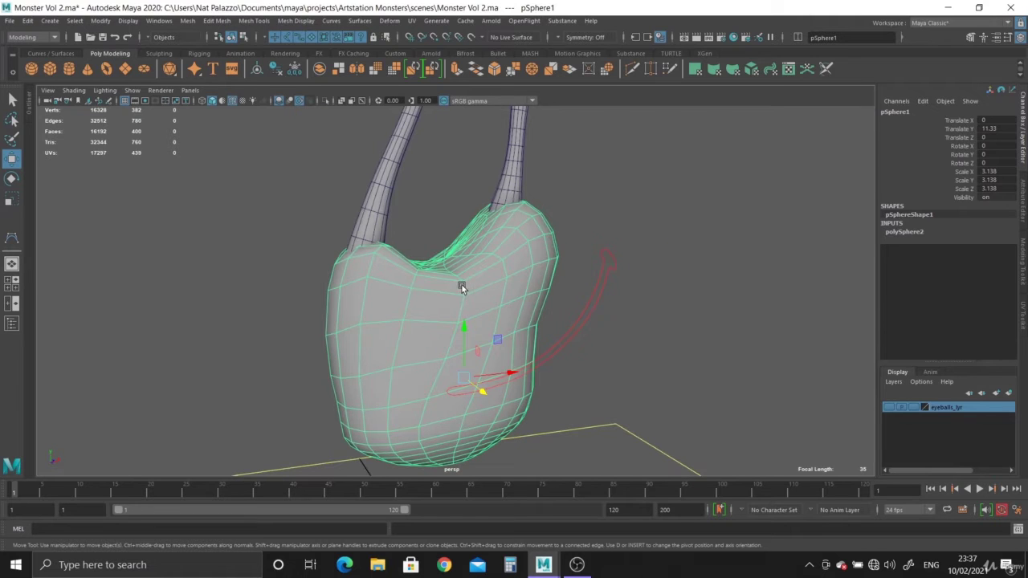
{"action": "left_click", "coordinate": [187, 21]}
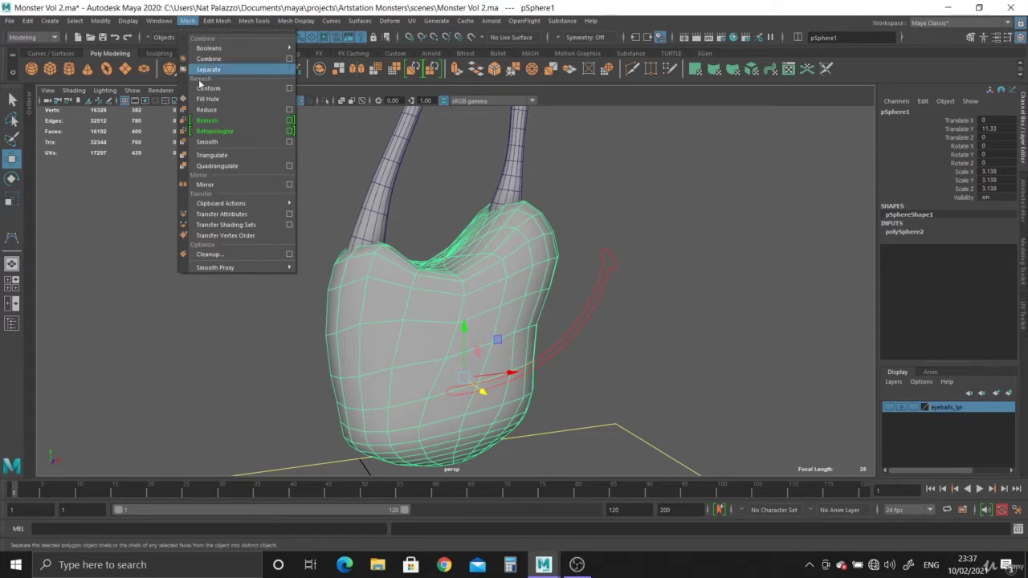
{"action": "left_click", "coordinate": [207, 141]}
{"action": "left_click_drag", "start_coordinate": [424, 318], "coordinate": [390, 310], "text": "alt"}
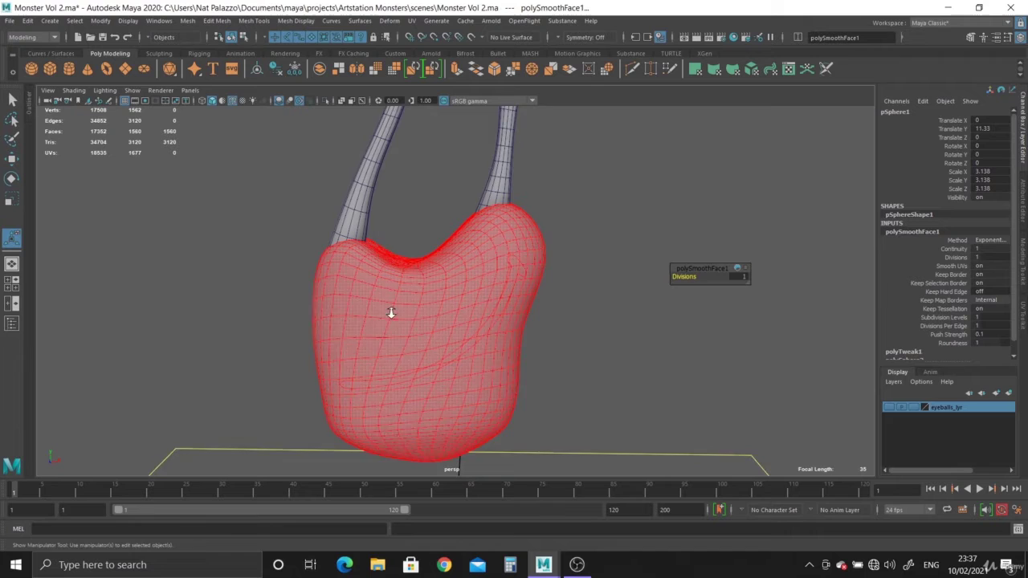
{"action": "scroll", "coordinate": [390, 310], "scroll_direction": "up", "scroll_amount": 2}
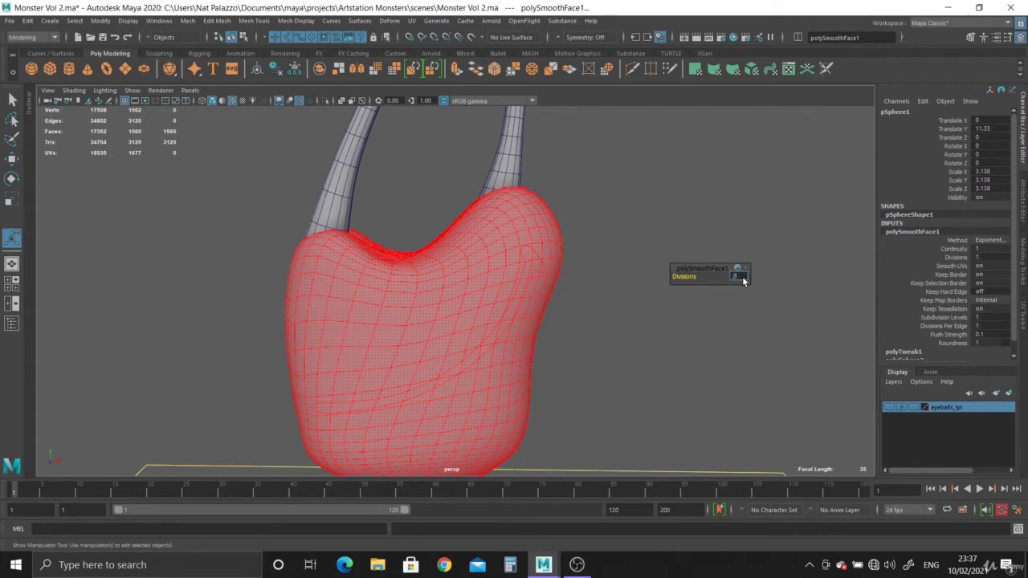
{"action": "key", "text": "Return"}
{"action": "left_click", "coordinate": [583, 275]}
{"action": "left_click_drag", "start_coordinate": [583, 276], "coordinate": [532, 295], "text": "alt"}
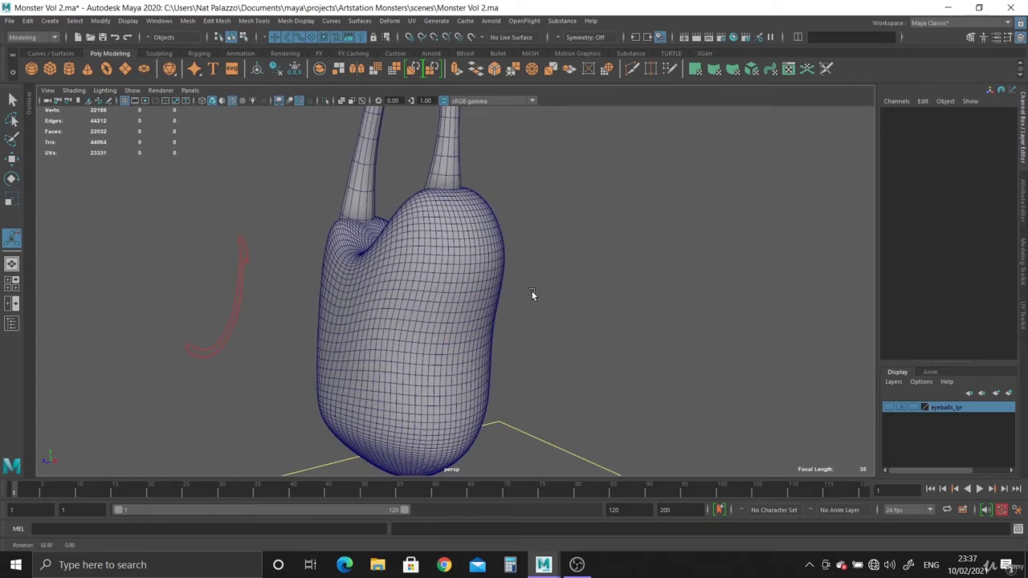
Center the body mesh's pivot and delete its construction history.
{"action": "left_click", "coordinate": [480, 291]}
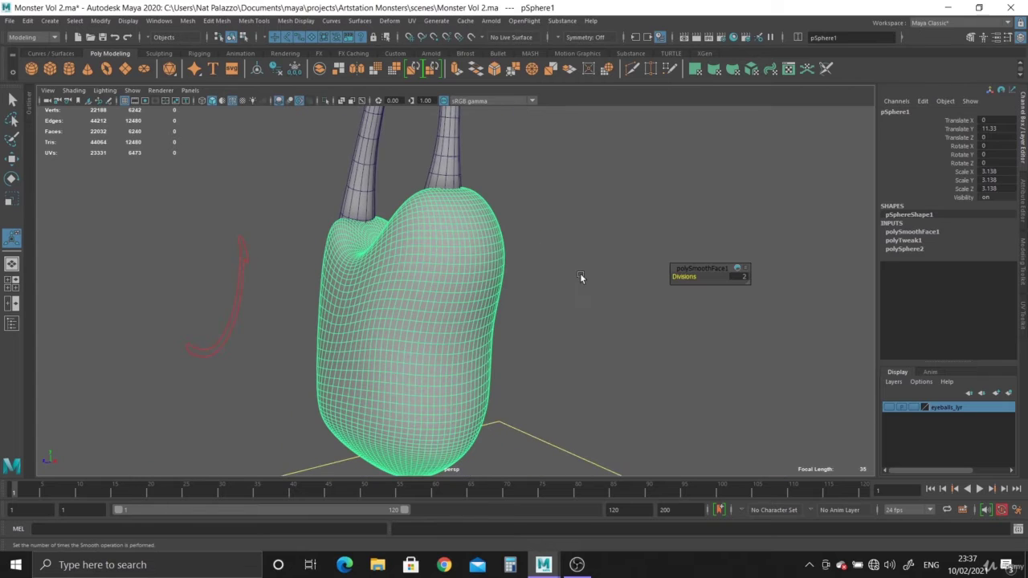
{"action": "left_click", "coordinate": [258, 71]}
{"action": "left_click", "coordinate": [275, 71]}
{"action": "left_click_drag", "start_coordinate": [242, 334], "coordinate": [214, 321], "text": "alt"}
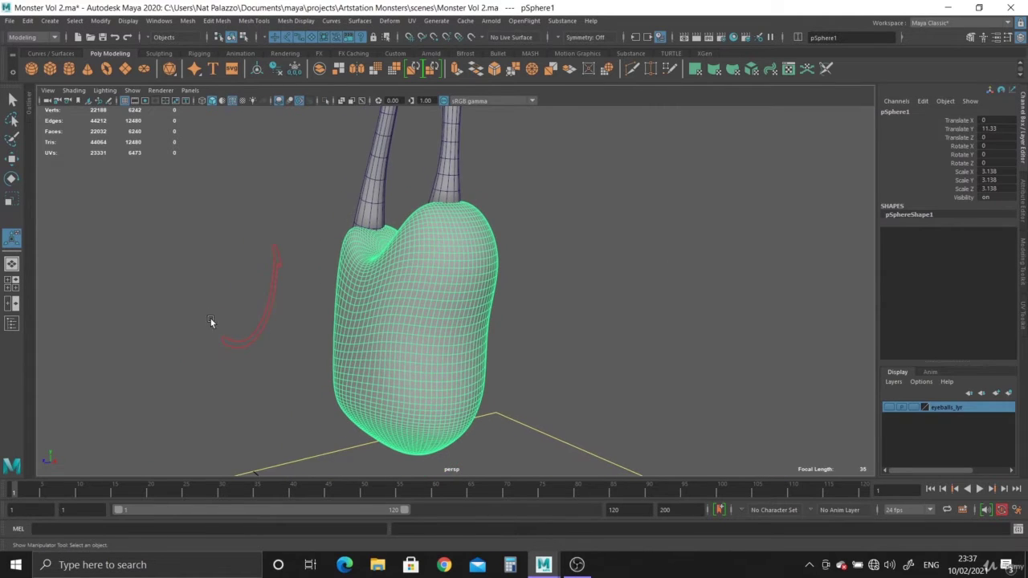
Select the mouth curve together with the body mesh and open the Project Curve on Mesh options.
{"action": "left_click_drag", "start_coordinate": [181, 253], "coordinate": [330, 477]}
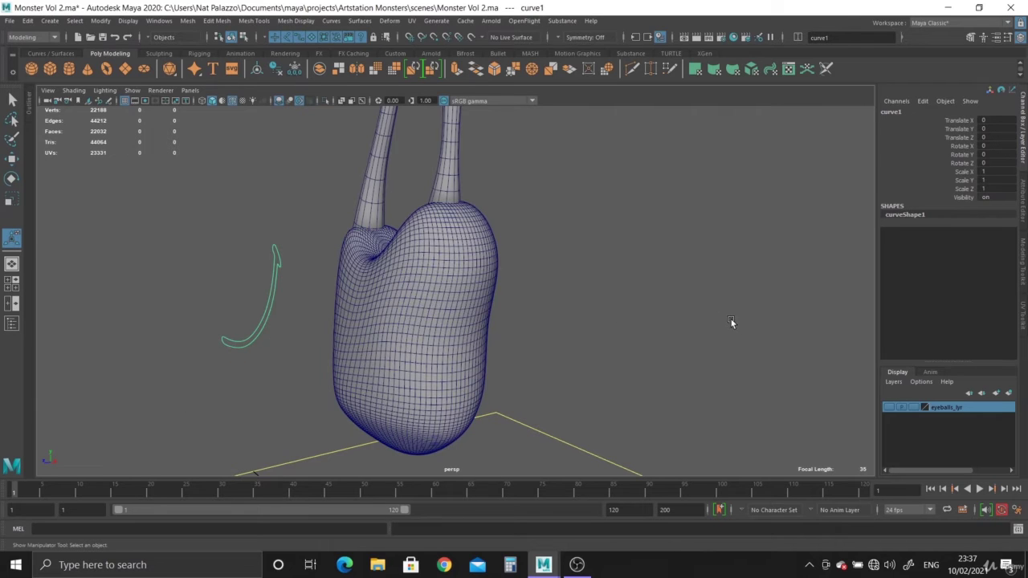
{"action": "left_click", "coordinate": [438, 294]}
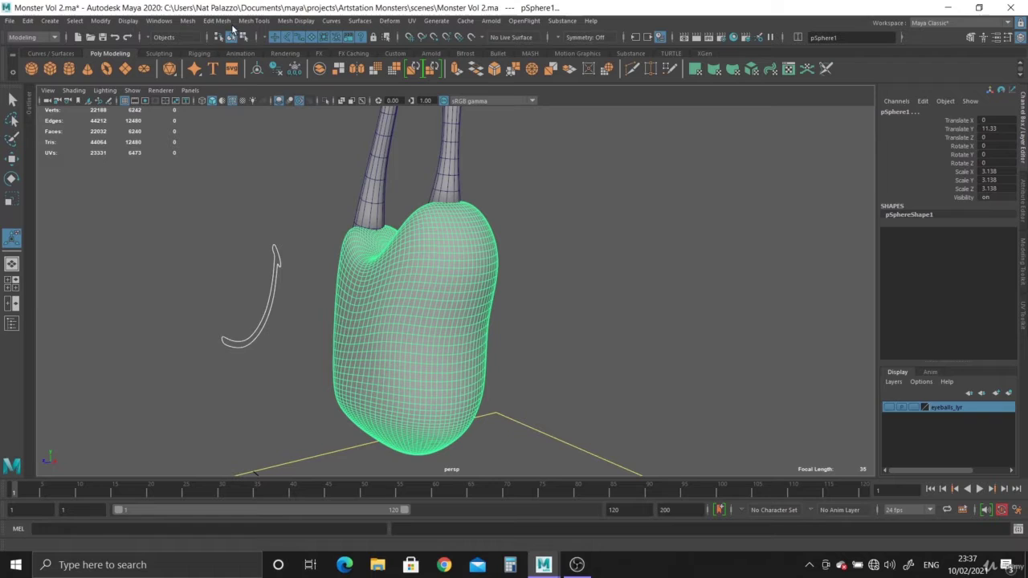
{"action": "left_click", "coordinate": [217, 21]}
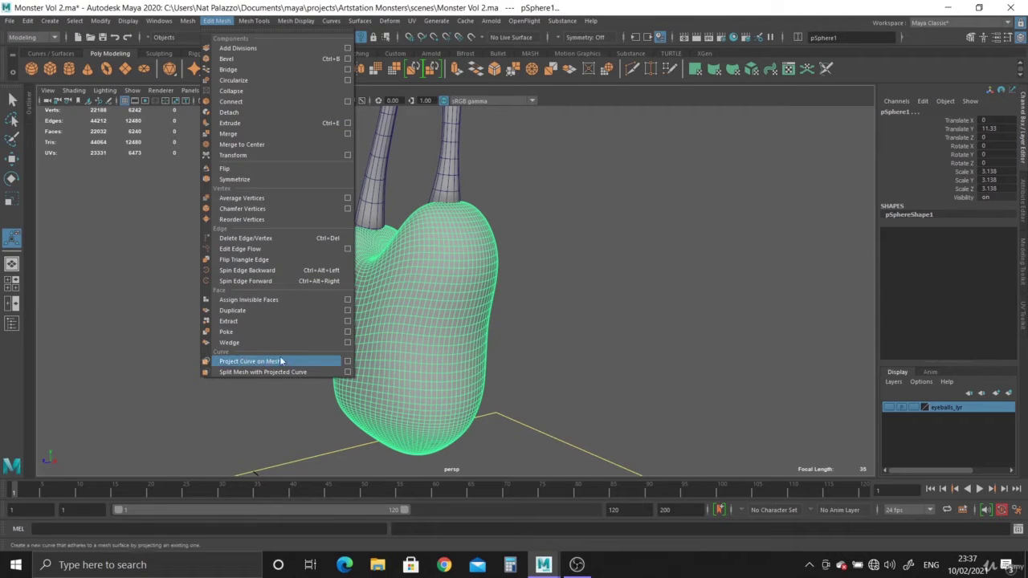
{"action": "left_click", "coordinate": [347, 362]}
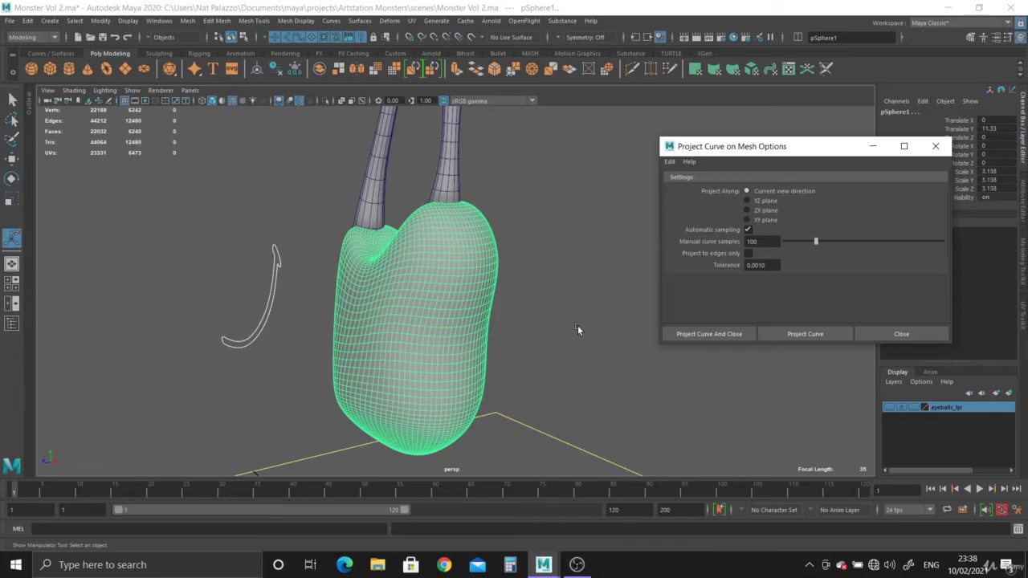
Project the mouth curve onto the body mesh along the current view direction from the front view, with automatic sampling and tolerance 0.0010.
{"action": "left_click_drag", "start_coordinate": [578, 325], "coordinate": [549, 282], "text": "alt"}
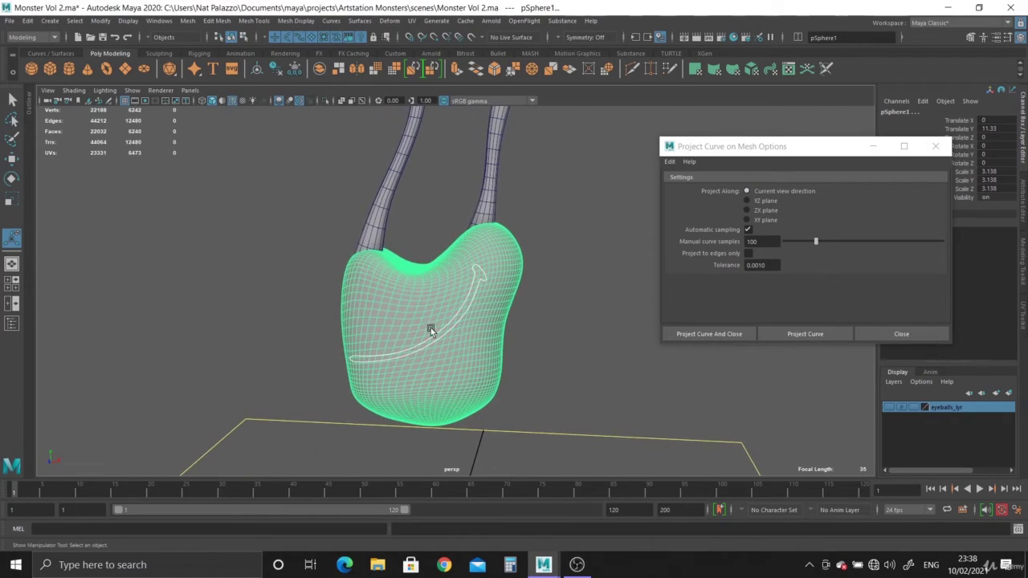
{"action": "key", "text": "space"}
{"action": "key", "text": "space"}
{"action": "scroll", "coordinate": [439, 394], "scroll_direction": "down", "scroll_amount": 5}
{"action": "middle_click_drag", "start_coordinate": [454, 310], "coordinate": [452, 339], "text": "alt"}
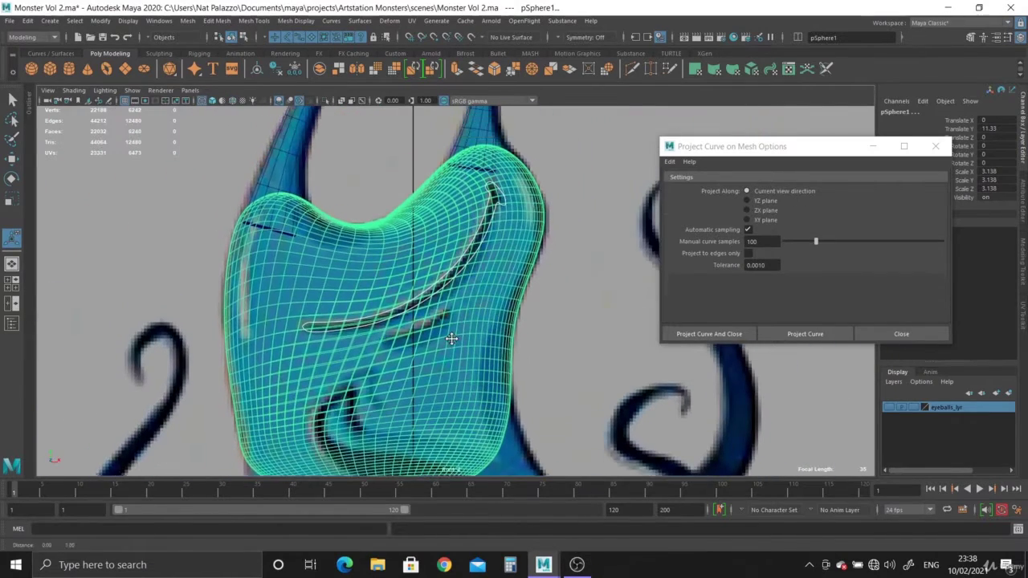
{"action": "scroll", "coordinate": [452, 339], "scroll_direction": "down", "scroll_amount": 3}
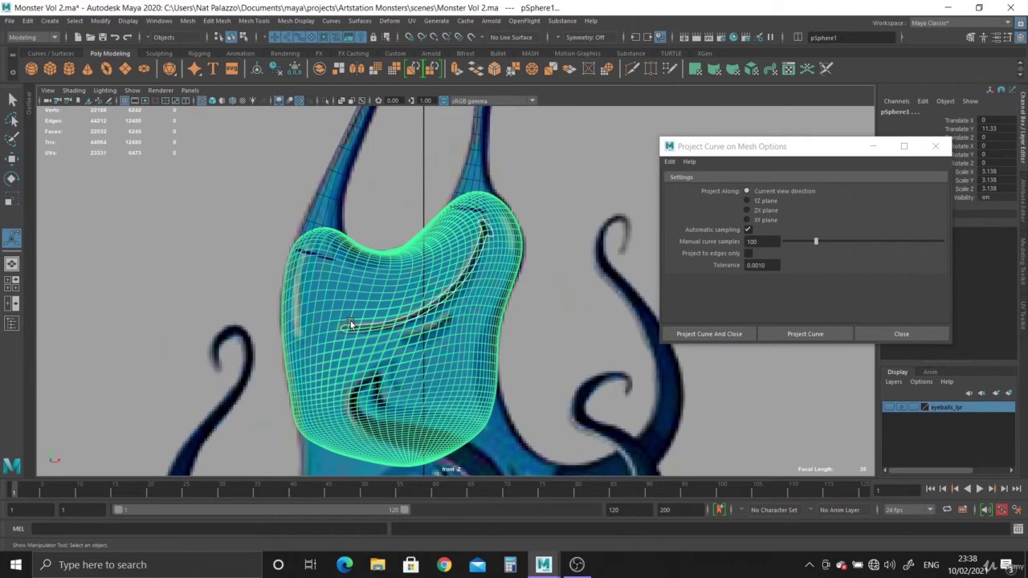
{"action": "scroll", "coordinate": [438, 318], "scroll_direction": "up", "scroll_amount": 2}
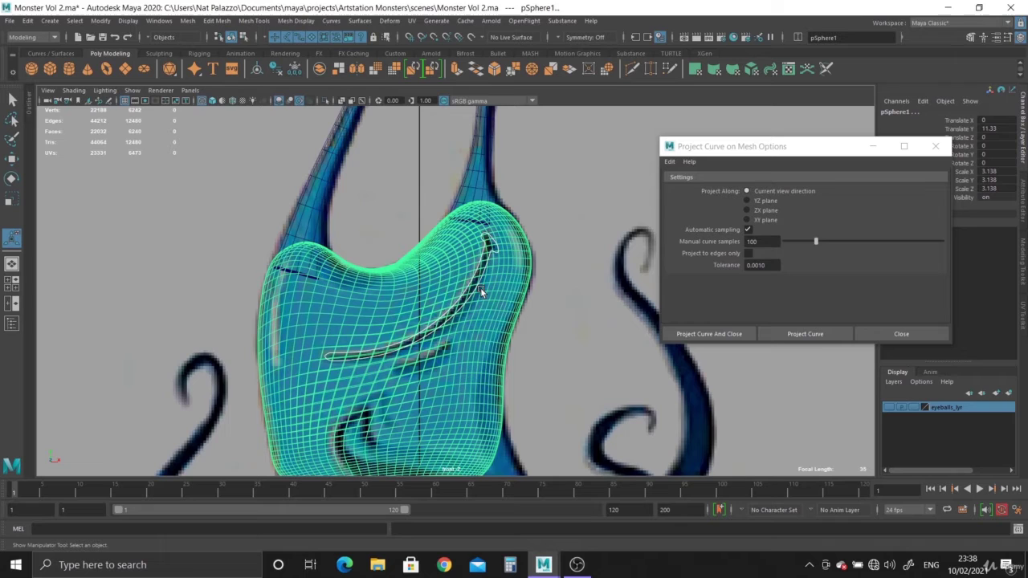
{"action": "key", "text": "space"}
{"action": "key", "text": "space"}
{"action": "left_click_drag", "start_coordinate": [473, 287], "coordinate": [420, 329], "text": "alt"}
{"action": "key", "text": "space"}
{"action": "key", "text": "space"}
{"action": "left_click", "coordinate": [735, 335]}
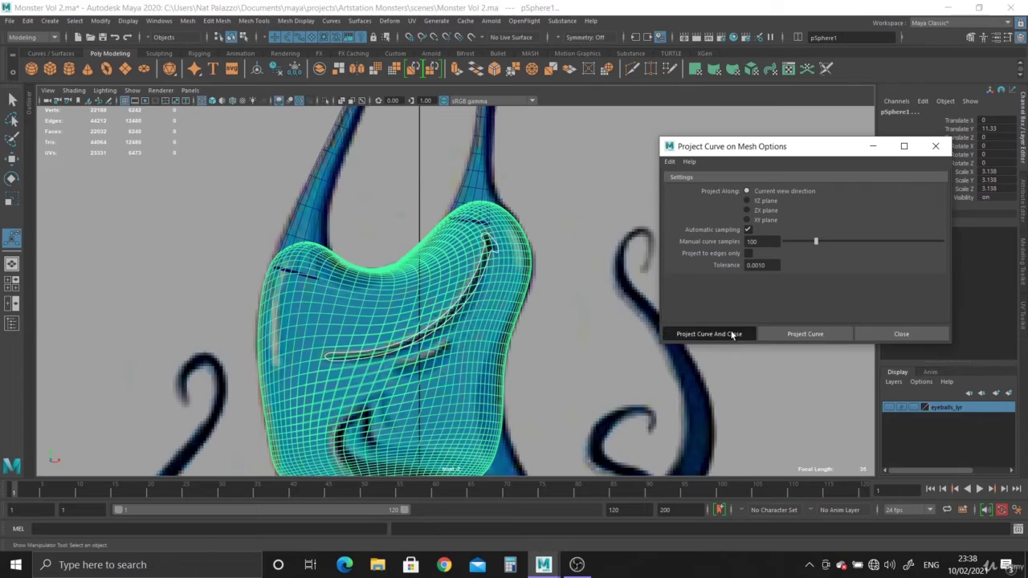
Examine how the projected mouth curve lies on the body surface in the perspective view.
{"action": "key", "text": "space"}
{"action": "key", "text": "space"}
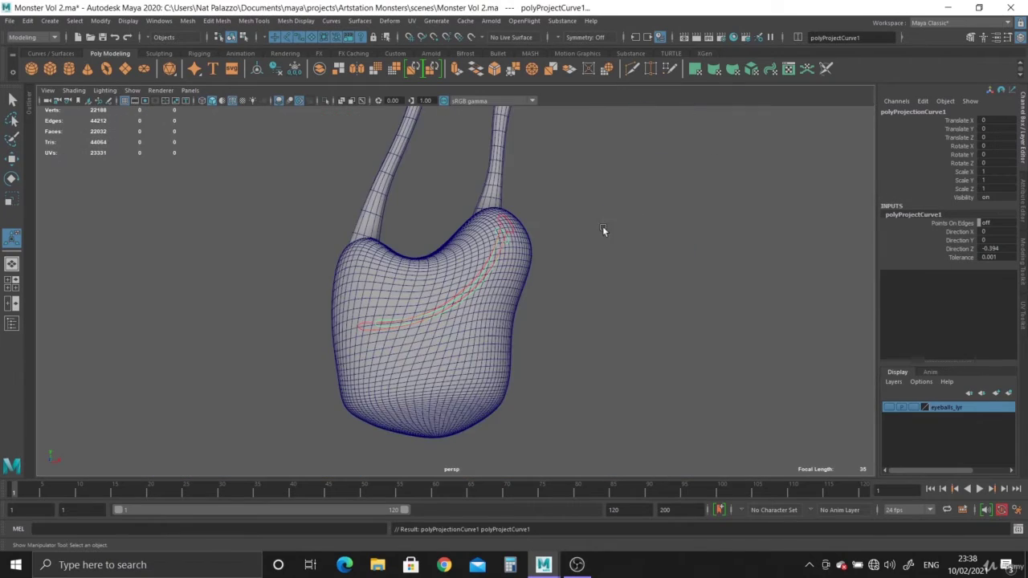
{"action": "left_click_drag", "start_coordinate": [603, 229], "coordinate": [681, 293], "text": "alt"}
{"action": "right_click_drag", "start_coordinate": [681, 292], "coordinate": [785, 390], "text": "alt"}
{"action": "left_click_drag", "start_coordinate": [785, 391], "coordinate": [758, 385], "text": "alt"}
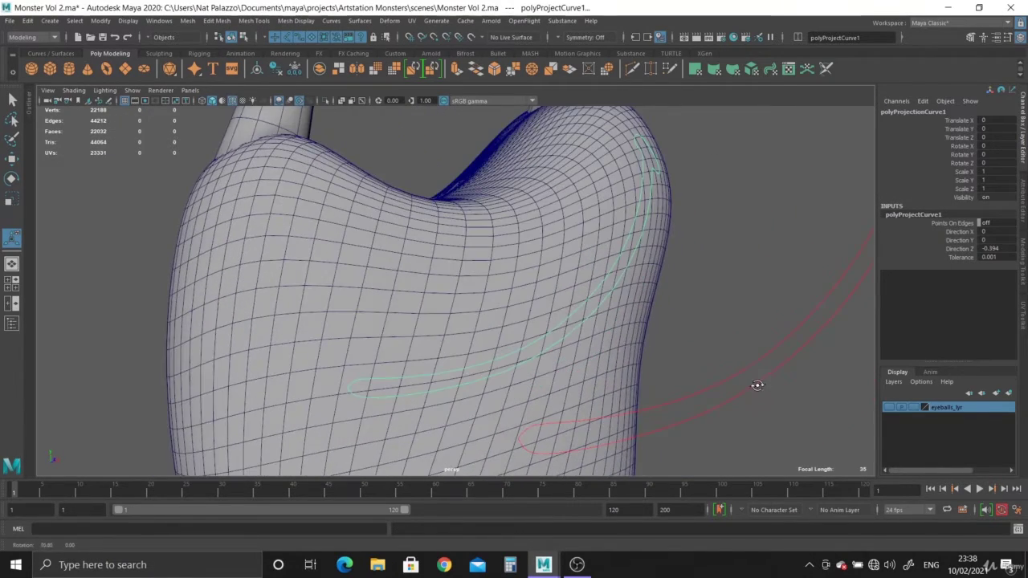
{"action": "right_click_drag", "start_coordinate": [566, 376], "coordinate": [512, 321], "text": "alt"}
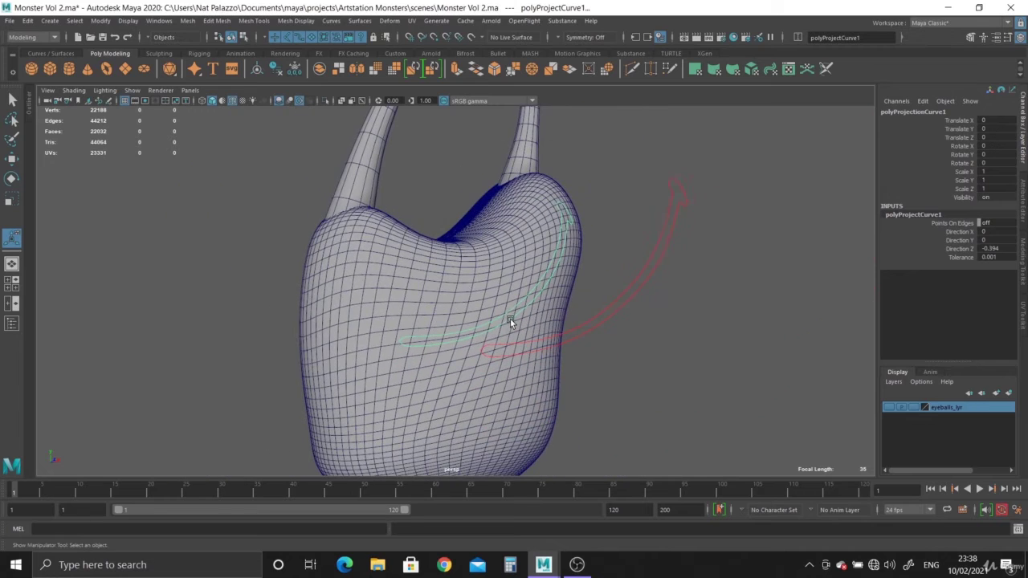
{"action": "right_click_drag", "start_coordinate": [604, 336], "coordinate": [587, 316], "text": "alt"}
{"action": "left_click_drag", "start_coordinate": [587, 316], "coordinate": [583, 308], "text": "alt"}
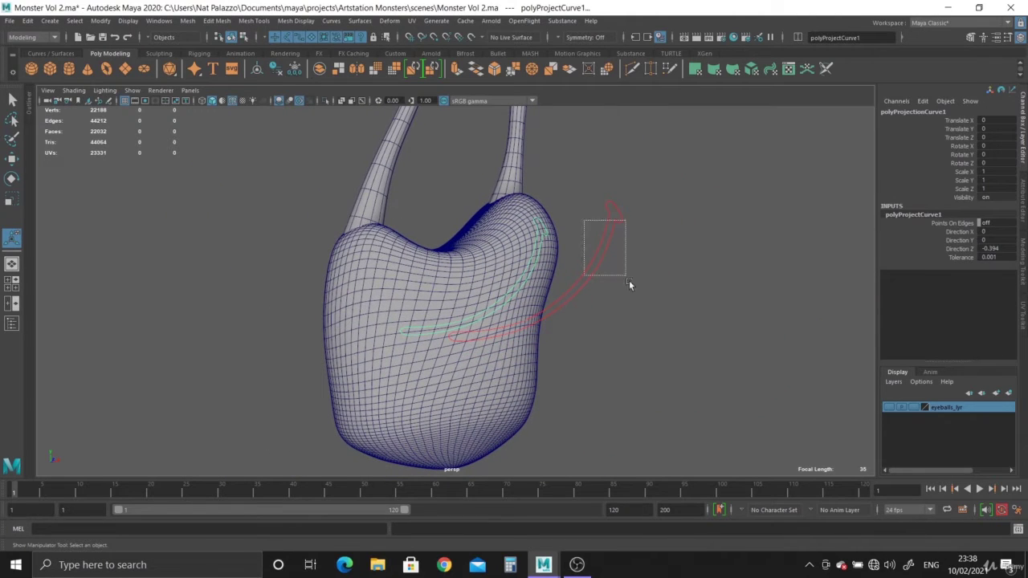
Select the original mouth curve in front of the body and center its pivot.
{"action": "left_click_drag", "start_coordinate": [629, 283], "coordinate": [629, 283]}
{"action": "key", "text": "w"}
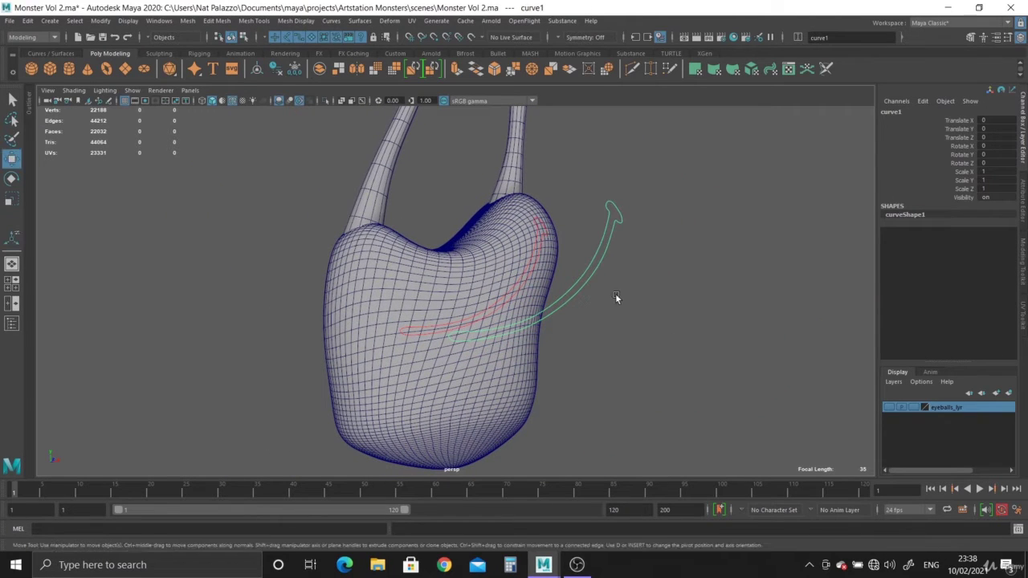
{"action": "right_click_drag", "start_coordinate": [616, 297], "coordinate": [439, 303], "text": "alt"}
{"action": "left_click_drag", "start_coordinate": [491, 344], "coordinate": [560, 379], "text": "alt"}
{"action": "middle_click_drag", "start_coordinate": [554, 405], "coordinate": [546, 356], "text": "alt"}
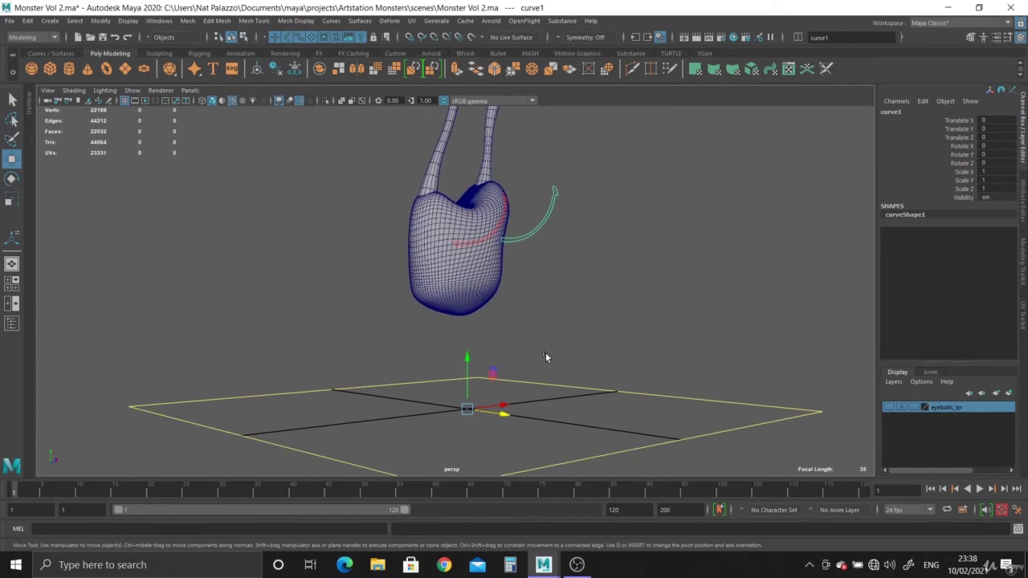
{"action": "left_click", "coordinate": [261, 72]}
Try moving the original mouth curve about 1.96 units down in Y, and undo the move.
{"action": "middle_click_drag", "start_coordinate": [567, 228], "coordinate": [573, 282], "text": "alt"}
{"action": "right_click_drag", "start_coordinate": [574, 282], "coordinate": [670, 349], "text": "alt"}
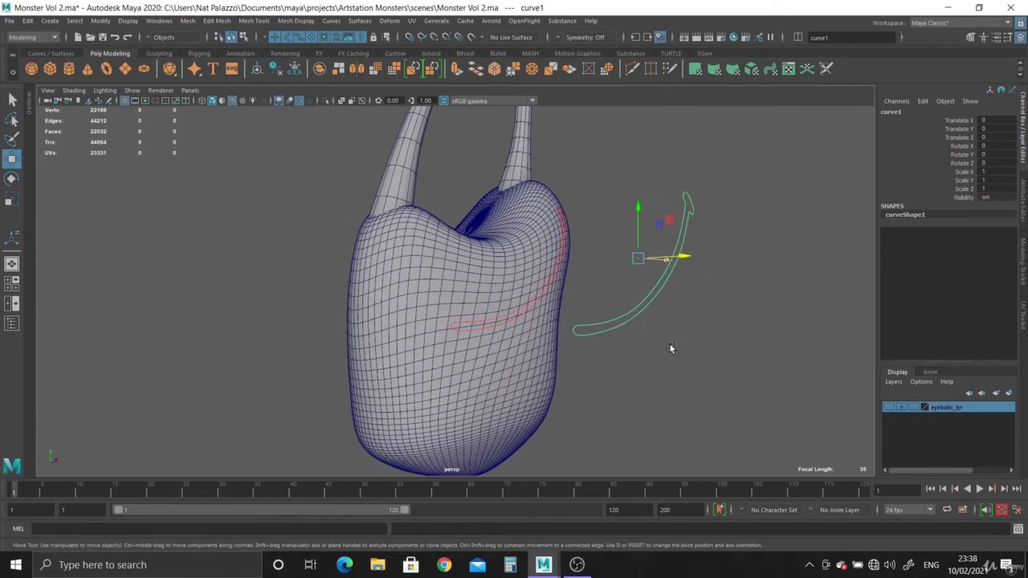
{"action": "left_click_drag", "start_coordinate": [670, 348], "coordinate": [576, 302], "text": "alt"}
{"action": "left_click_drag", "start_coordinate": [567, 200], "coordinate": [575, 280]}
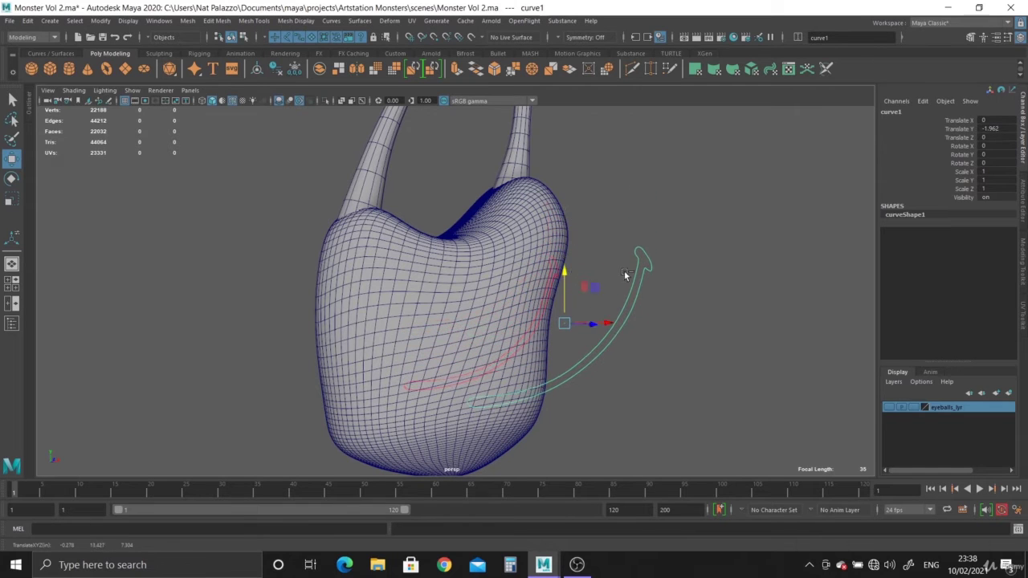
{"action": "key", "text": "ctrl+z"}
Try raising a control vertex midway along the original curve's upper edge to test its effect on the projected curve.
{"action": "right_click_drag", "start_coordinate": [619, 258], "coordinate": [681, 292], "text": "alt"}
{"action": "middle_click_drag", "start_coordinate": [687, 235], "coordinate": [607, 254], "text": "alt"}
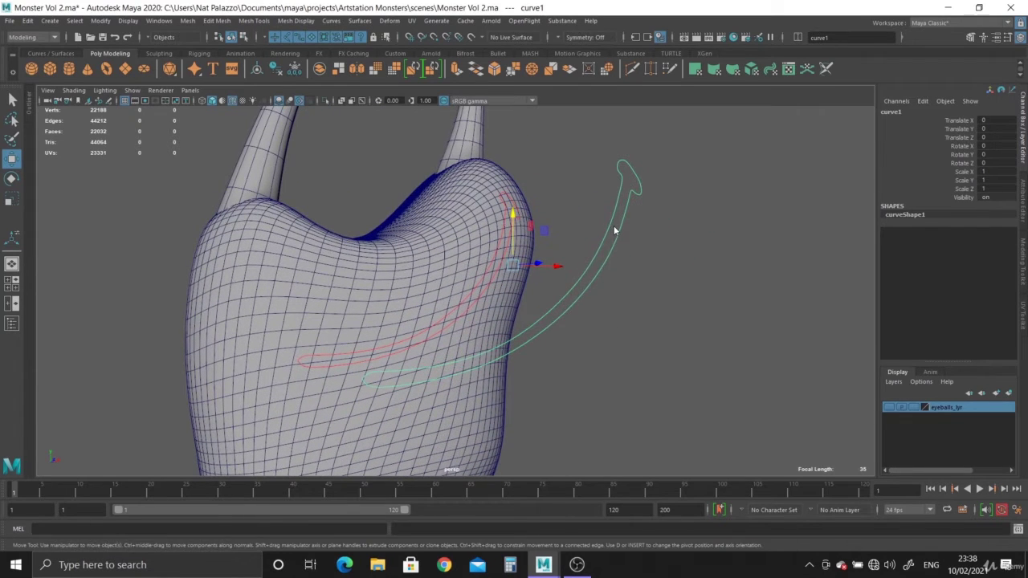
{"action": "right_click_drag", "start_coordinate": [614, 225], "coordinate": [574, 236]}
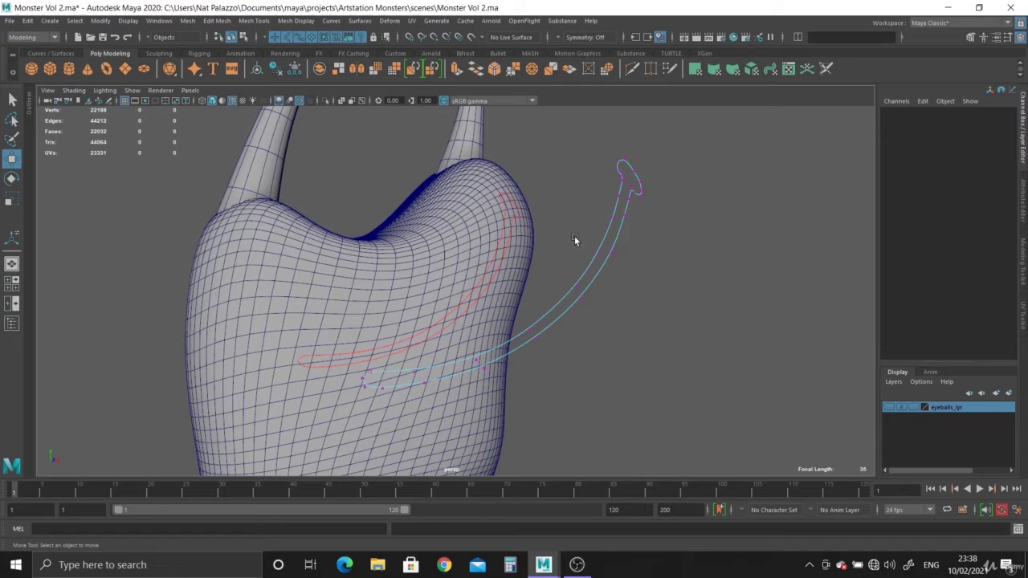
{"action": "left_click", "coordinate": [587, 292]}
{"action": "left_click_drag", "start_coordinate": [582, 261], "coordinate": [568, 169]}
{"action": "right_click_drag", "start_coordinate": [536, 309], "coordinate": [598, 314], "text": "alt"}
{"action": "key", "text": "ctrl+z"}
{"action": "left_click_drag", "start_coordinate": [609, 253], "coordinate": [609, 159]}
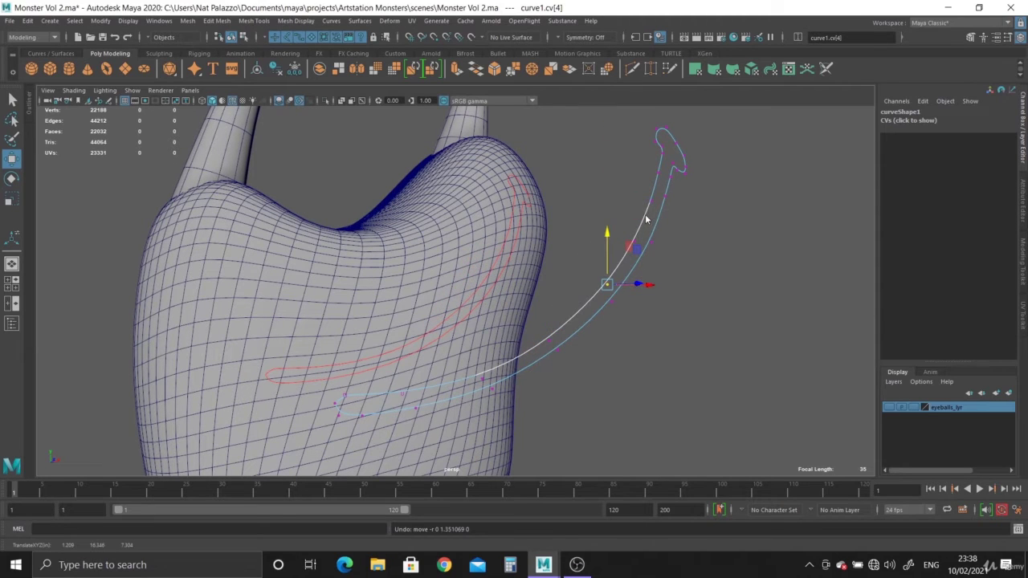
Return the original mouth curve from control-vertex editing to object mode.
{"action": "right_click_drag", "start_coordinate": [646, 218], "coordinate": [698, 200]}
{"action": "left_click", "coordinate": [701, 228]}
{"action": "scroll", "coordinate": [634, 294], "scroll_direction": "down", "scroll_amount": 3}
{"action": "left_click_drag", "start_coordinate": [633, 296], "coordinate": [558, 354], "text": "alt"}
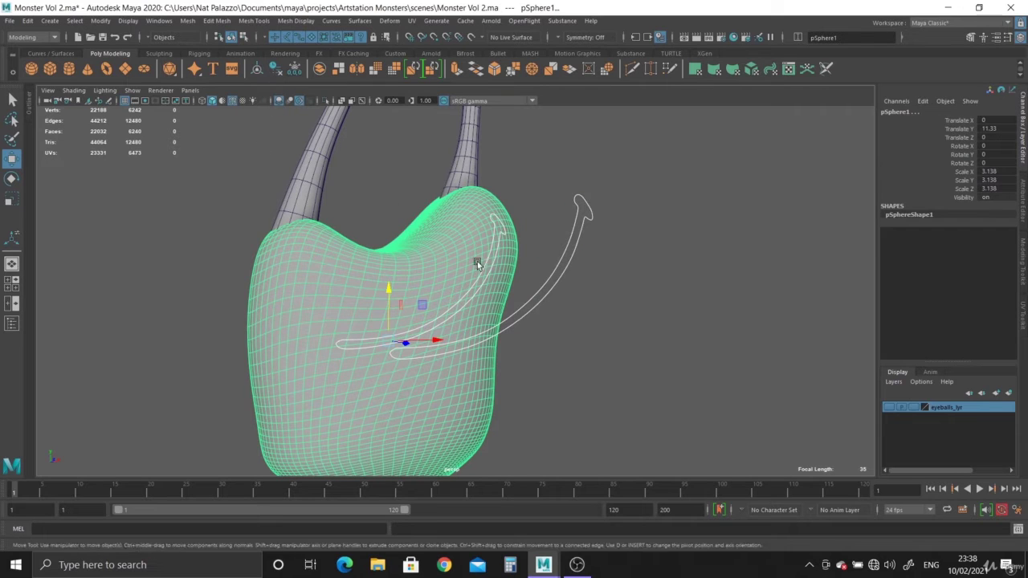
Try moving the whole original mouth curve about 1.3 units down in Y, and undo the move.
{"action": "left_click", "coordinate": [636, 332]}
{"action": "left_click_drag", "start_coordinate": [586, 286], "coordinate": [588, 287]}
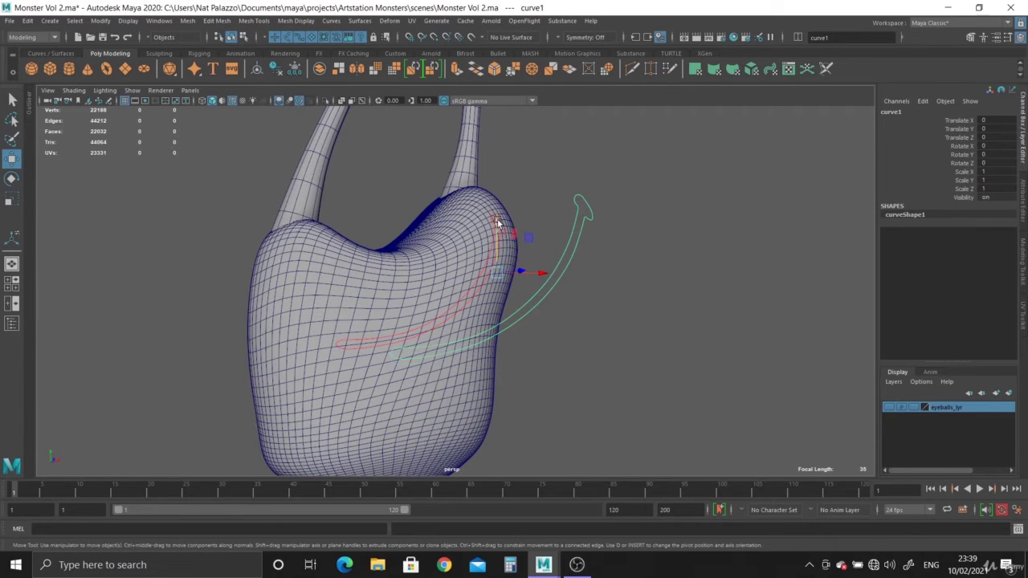
{"action": "left_click_drag", "start_coordinate": [497, 222], "coordinate": [498, 264]}
{"action": "key", "text": "ctrl+z"}
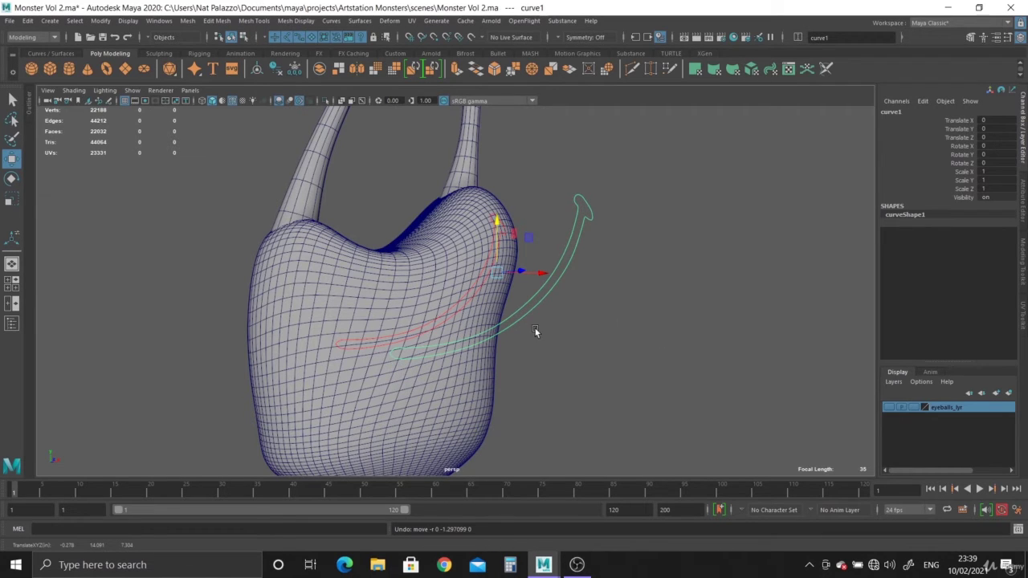
Examine the projected mouth curve on the body from both sides, and check whether it can be picked separately from the body mesh.
{"action": "left_click_drag", "start_coordinate": [536, 332], "coordinate": [667, 328], "text": "alt"}
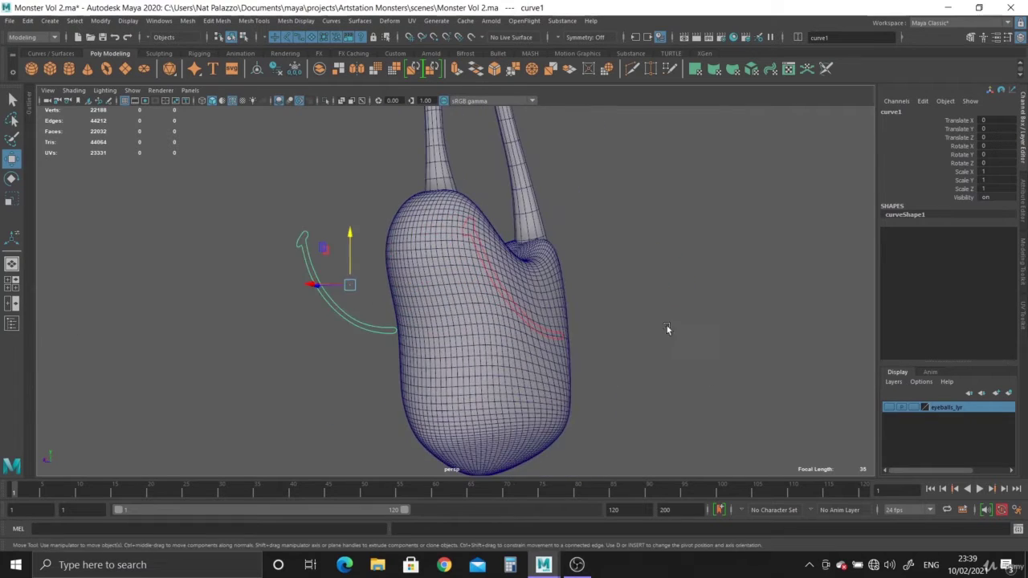
{"action": "scroll", "coordinate": [602, 333], "scroll_direction": "up", "scroll_amount": 3}
{"action": "left_click", "coordinate": [543, 320]}
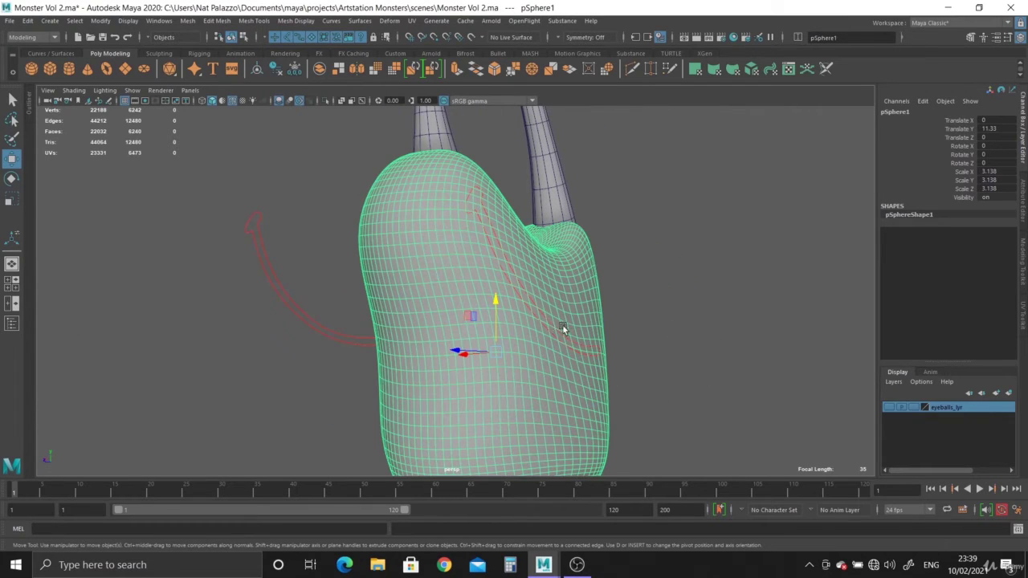
{"action": "left_click_drag", "start_coordinate": [578, 366], "coordinate": [437, 350], "text": "alt"}
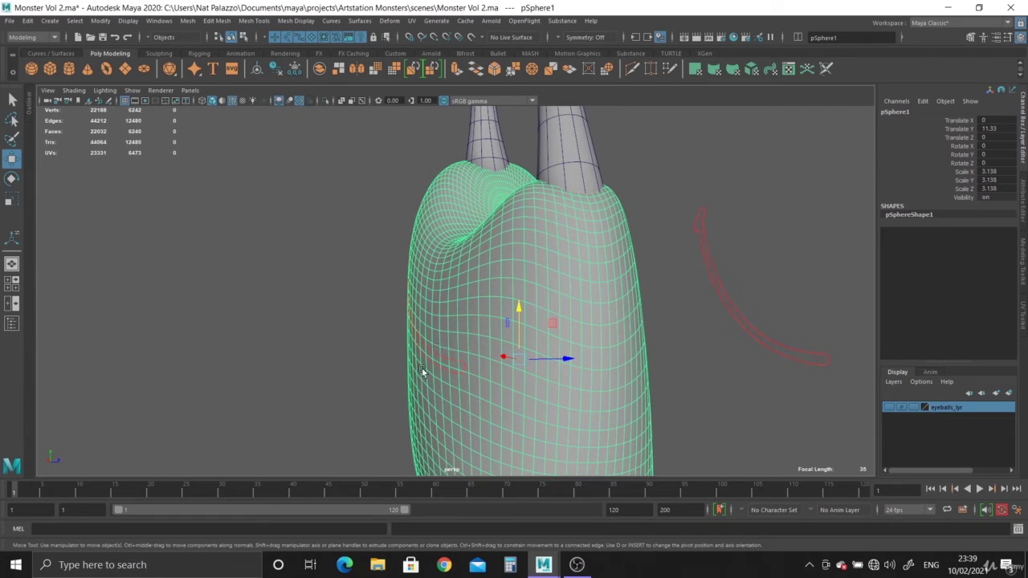
{"action": "left_click", "coordinate": [331, 325]}
{"action": "scroll", "coordinate": [476, 396], "scroll_direction": "down", "scroll_amount": 3}
{"action": "left_click_drag", "start_coordinate": [297, 346], "coordinate": [466, 321], "text": "alt"}
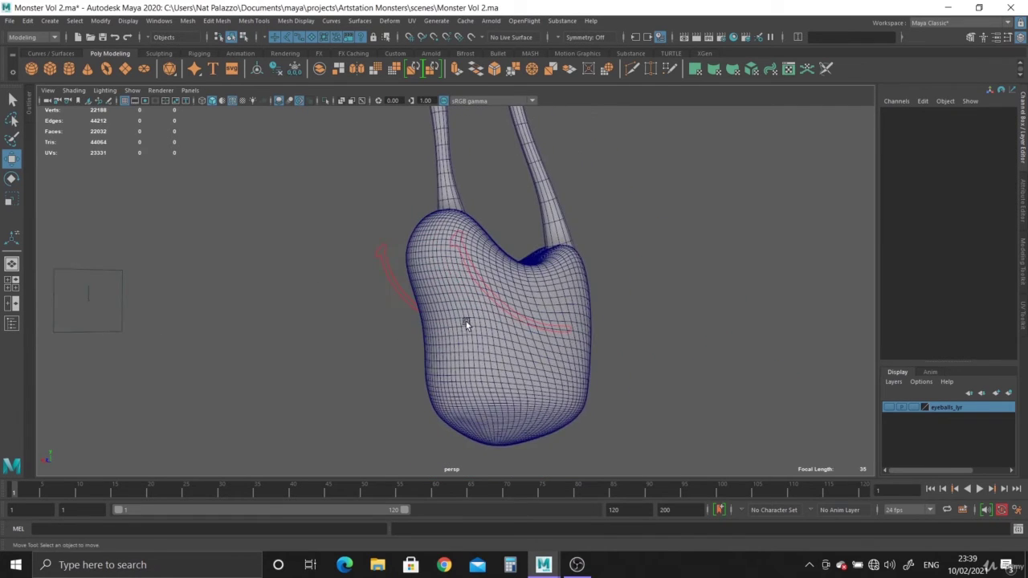
{"action": "scroll", "coordinate": [482, 329], "scroll_direction": "up", "scroll_amount": 2}
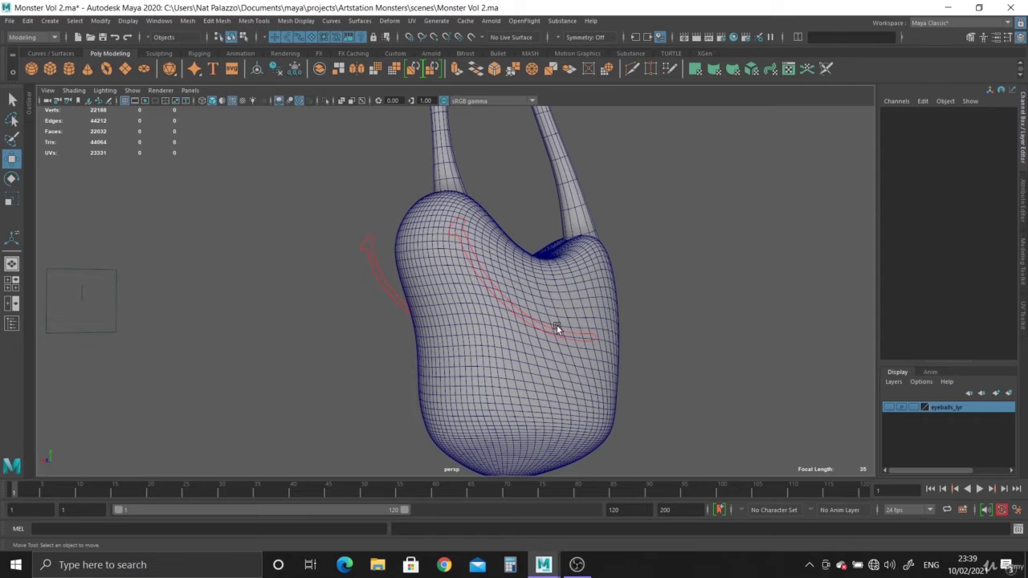
{"action": "left_click", "coordinate": [557, 325]}
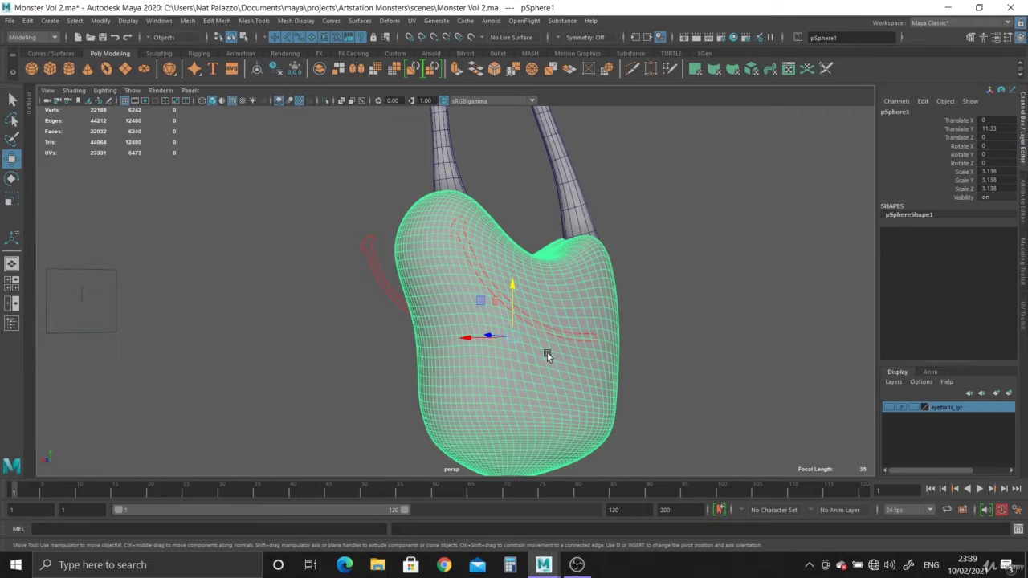
{"action": "right_click_drag", "start_coordinate": [547, 352], "coordinate": [674, 416], "text": "alt"}
{"action": "mouse_move", "coordinate": [528, 319]}
{"action": "right_mouse_down", "text": "alt"}
{"action": "mouse_move", "coordinate": [761, 484]}
{"action": "mouse_move", "coordinate": [445, 276]}
{"action": "mouse_move", "coordinate": [266, 189]}
{"action": "mouse_move", "coordinate": [523, 326]}
{"action": "right_mouse_up", "text": "alt"}
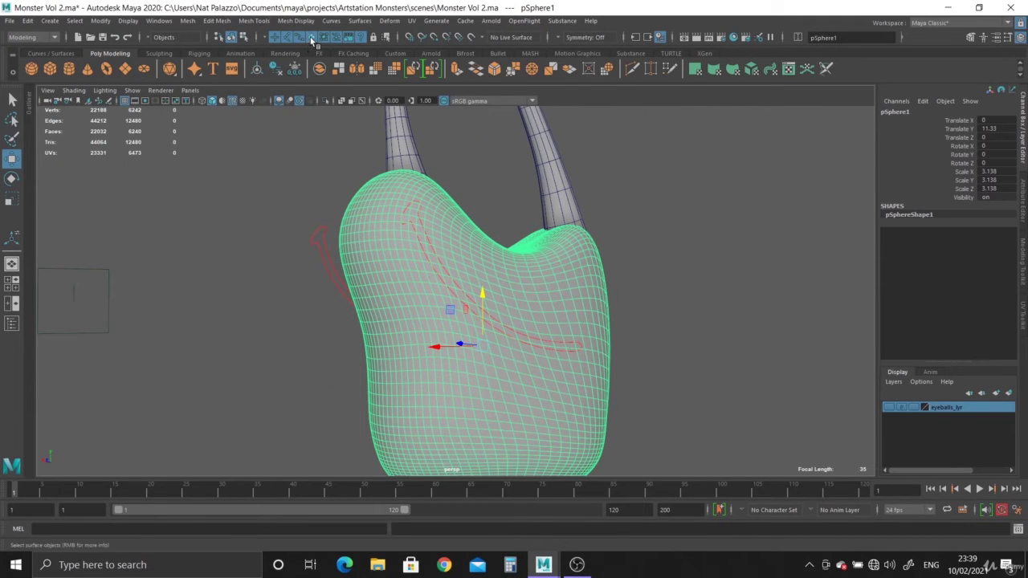
Try picking the projected mouth curve by itself with surface objects excluded from selection, and clear the selection.
{"action": "left_click", "coordinate": [245, 136]}
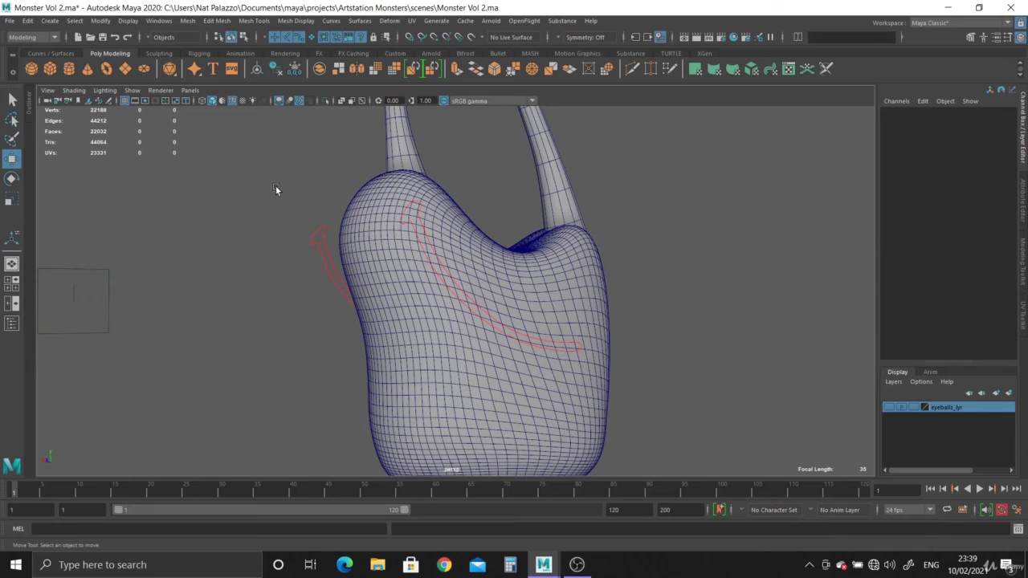
{"action": "left_click_drag", "start_coordinate": [500, 335], "coordinate": [407, 303], "text": "alt"}
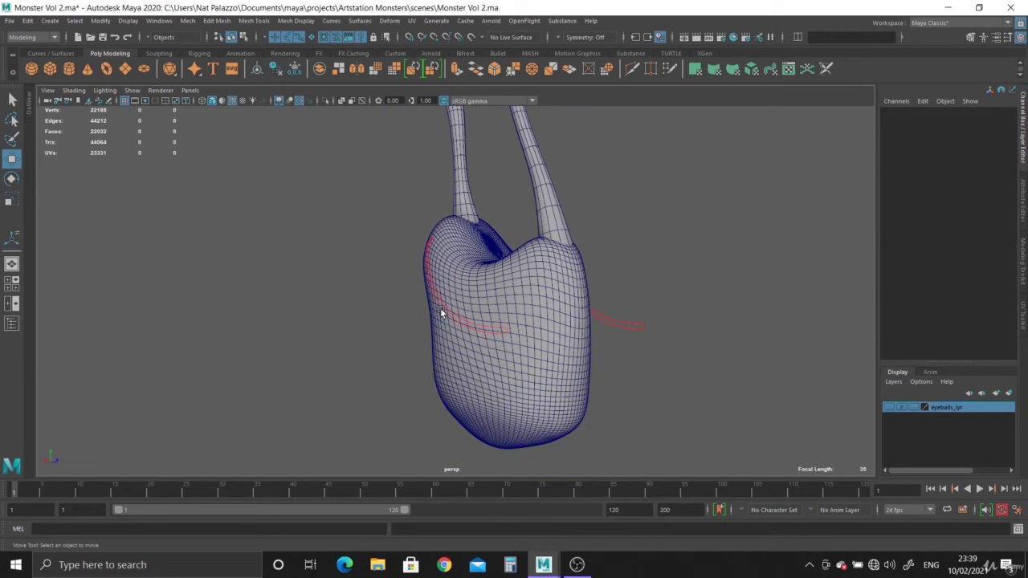
{"action": "left_click_drag", "start_coordinate": [440, 312], "coordinate": [426, 278], "text": "alt"}
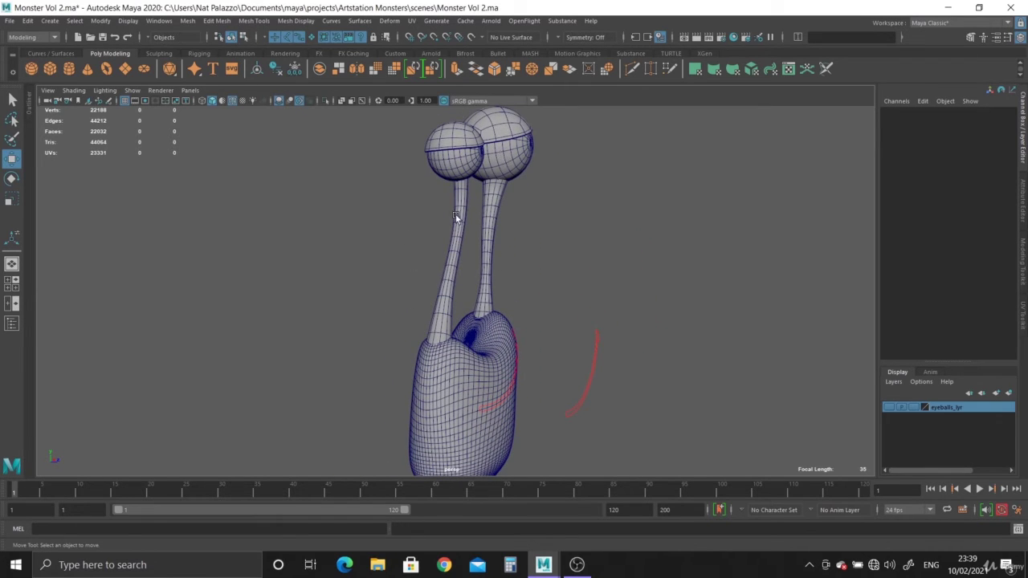
{"action": "left_click_drag", "start_coordinate": [393, 313], "coordinate": [485, 343], "text": "alt"}
{"action": "scroll", "coordinate": [503, 271], "scroll_direction": "up", "scroll_amount": 5}
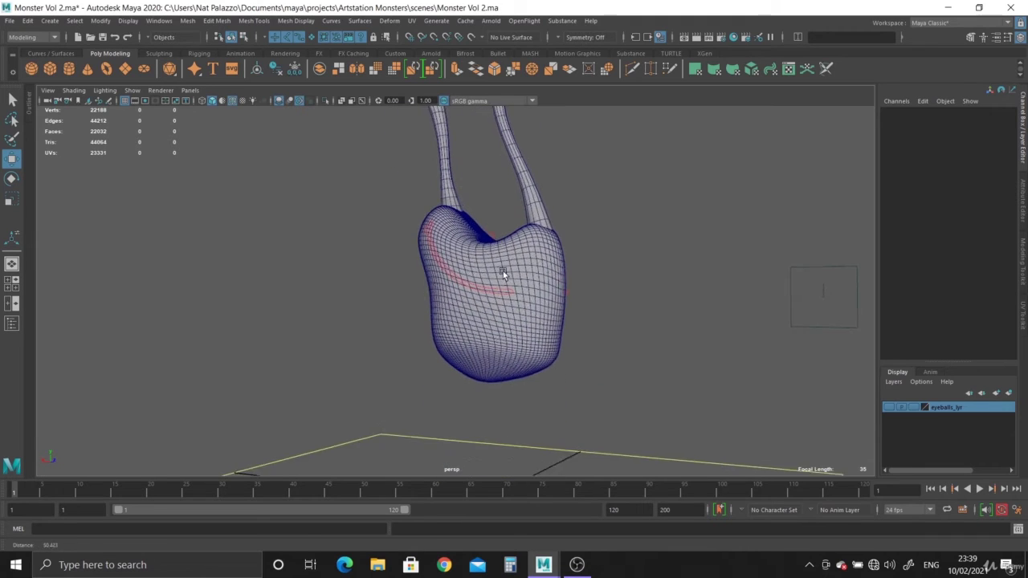
{"action": "left_click", "coordinate": [498, 282]}
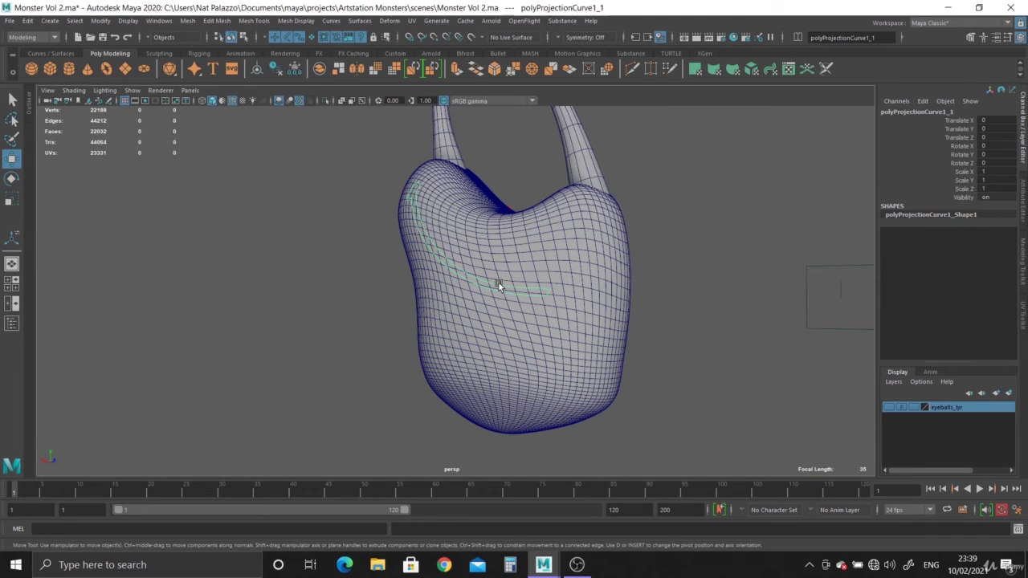
{"action": "left_click", "coordinate": [361, 306]}
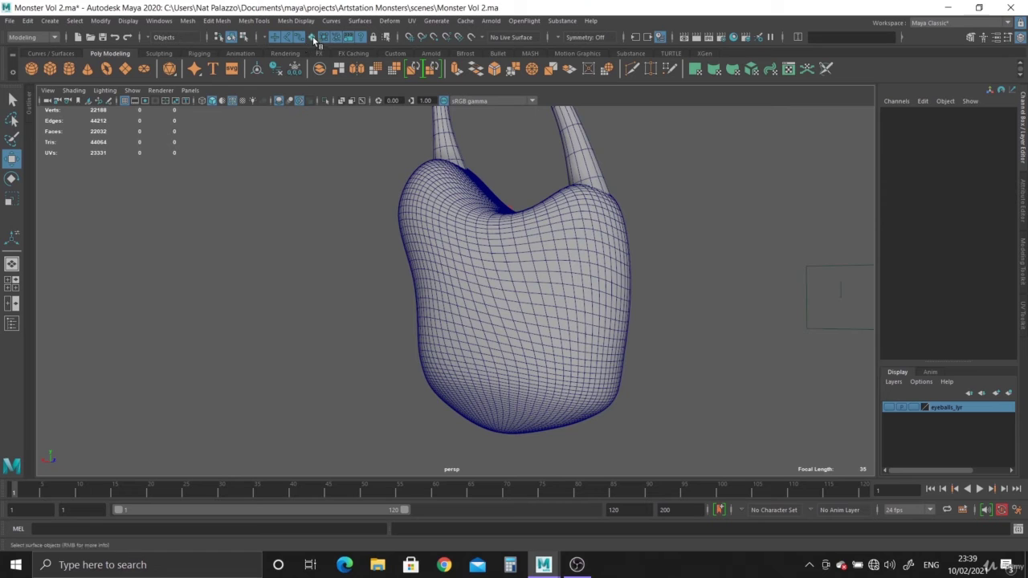
Put the original mouth curve in front of the body on a new hidden display layer named projected_curve_lyr, coloured red.
{"action": "left_click_drag", "start_coordinate": [679, 319], "coordinate": [284, 346], "text": "alt"}
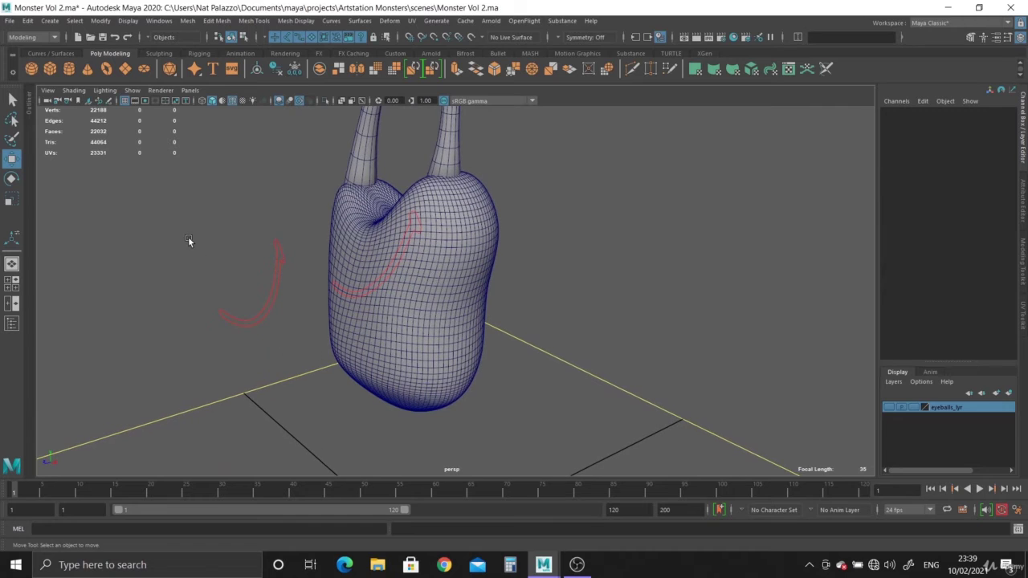
{"action": "left_click_drag", "start_coordinate": [179, 232], "coordinate": [268, 363]}
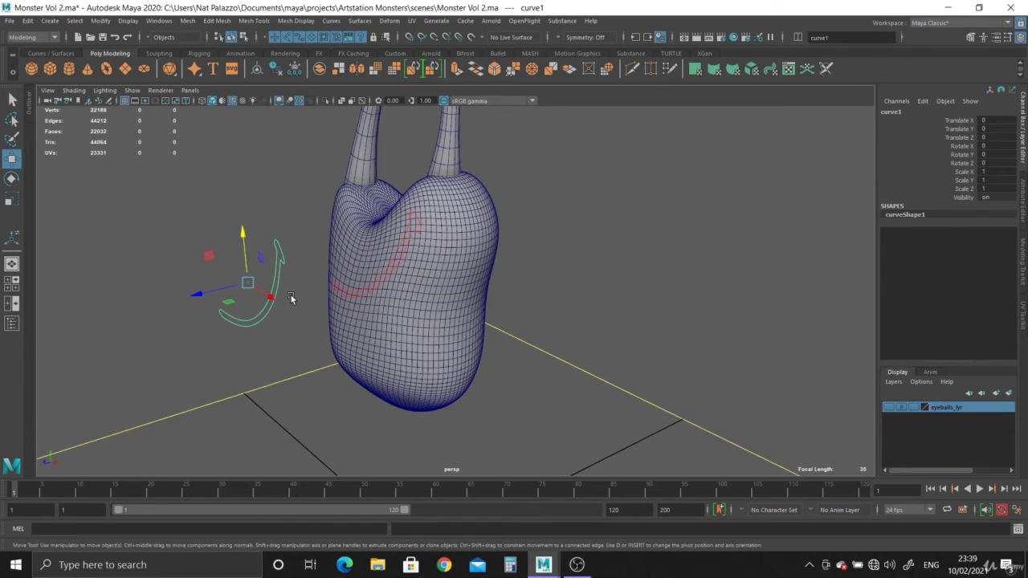
{"action": "left_click_drag", "start_coordinate": [291, 298], "coordinate": [571, 352], "text": "alt"}
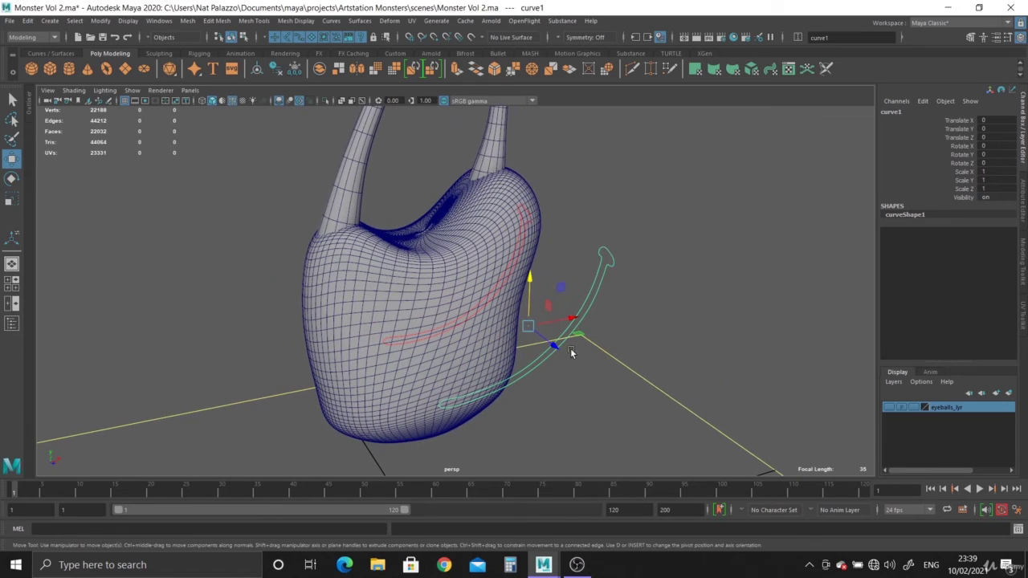
{"action": "left_click", "coordinate": [1010, 393]}
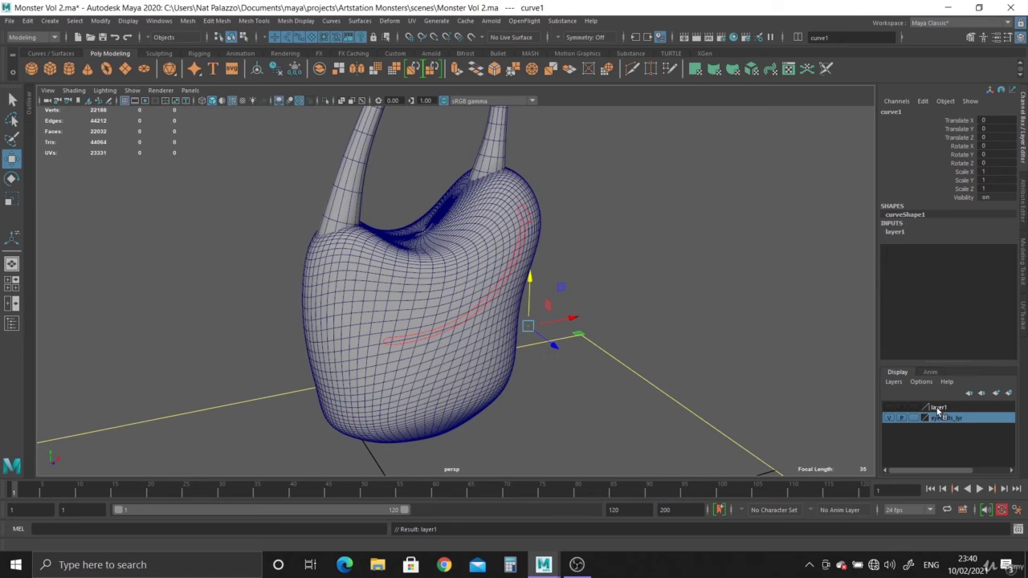
{"action": "double_click", "coordinate": [932, 410]}
{"action": "key", "text": "ctrl+a"}
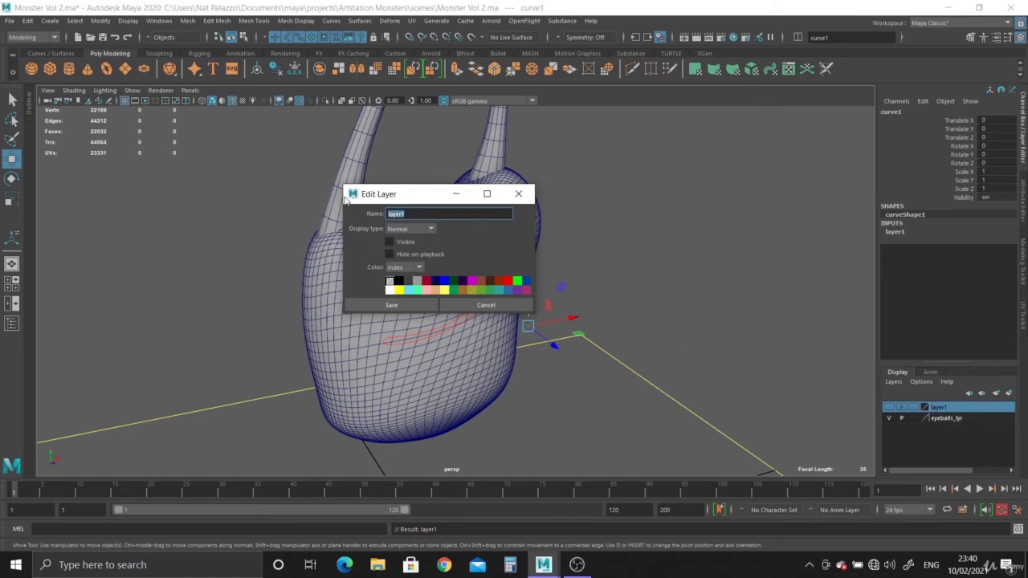
{"action": "type", "text": "projected_curve_"}
{"action": "left_click", "coordinate": [508, 281]}
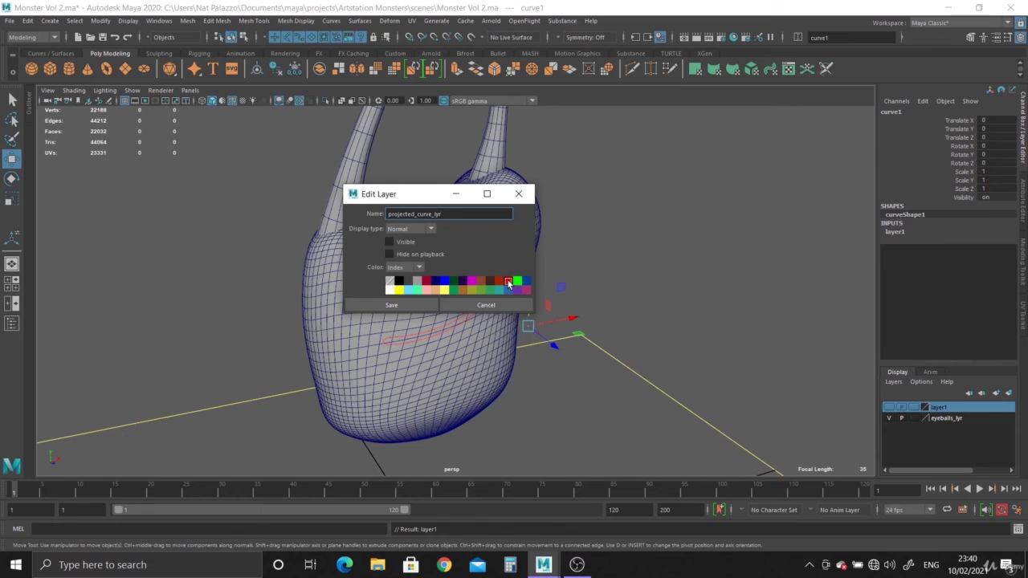
{"action": "left_click", "coordinate": [396, 304]}
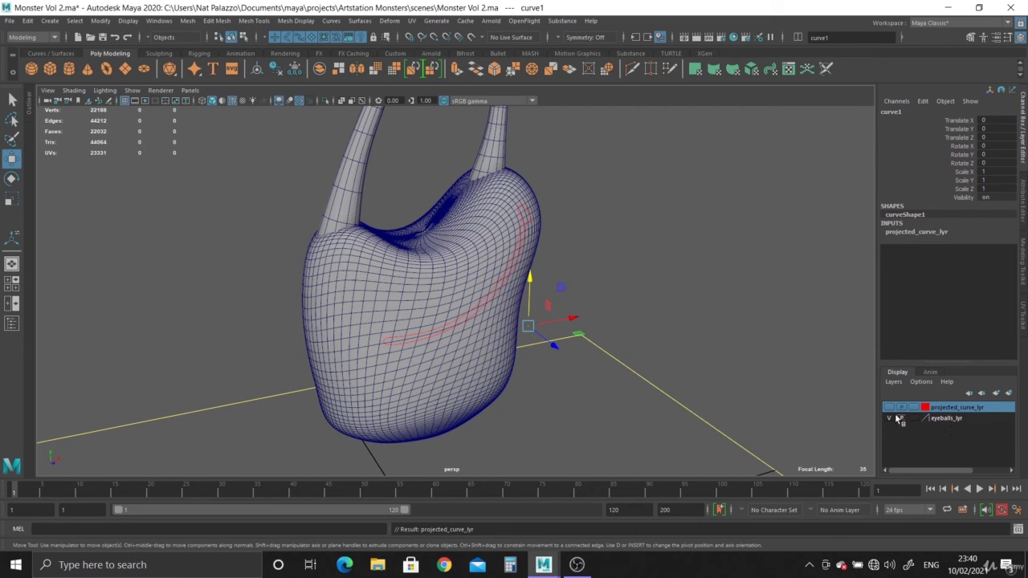
Examine the projected mouth curve on the body up close and on the whole monster with its eye stalks.
{"action": "left_click_drag", "start_coordinate": [473, 384], "coordinate": [551, 327], "text": "alt"}
{"action": "left_click", "coordinate": [551, 329]}
{"action": "left_click_drag", "start_coordinate": [413, 360], "coordinate": [465, 340], "text": "alt"}
{"action": "right_click_drag", "start_coordinate": [464, 341], "coordinate": [494, 382], "text": "alt"}
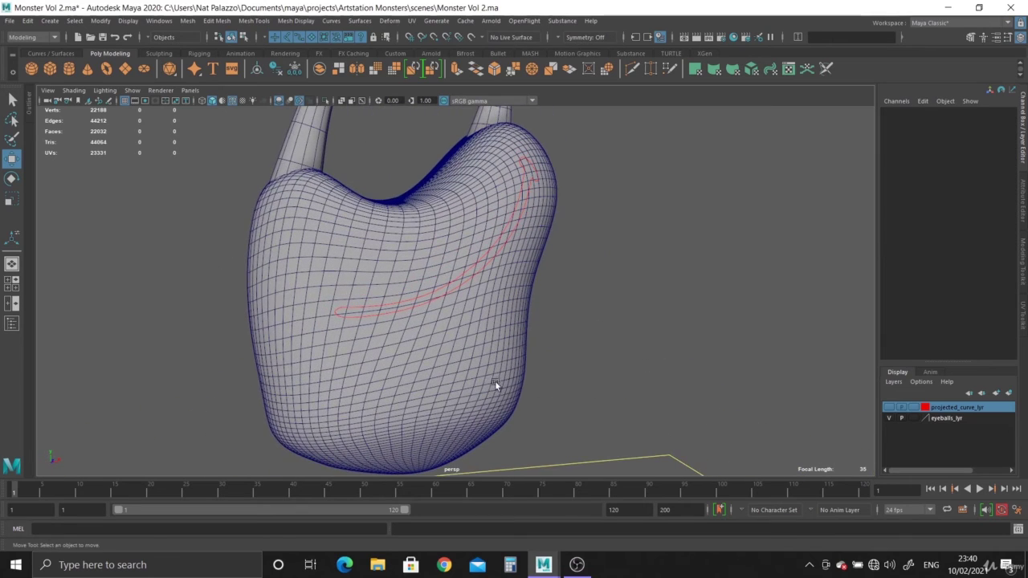
{"action": "middle_click_drag", "start_coordinate": [495, 382], "coordinate": [504, 380], "text": "alt"}
{"action": "left_click_drag", "start_coordinate": [503, 378], "coordinate": [595, 189], "text": "alt"}
{"action": "right_click_drag", "start_coordinate": [549, 371], "coordinate": [439, 297], "text": "alt"}
{"action": "left_click_drag", "start_coordinate": [438, 297], "coordinate": [469, 375], "text": "alt"}
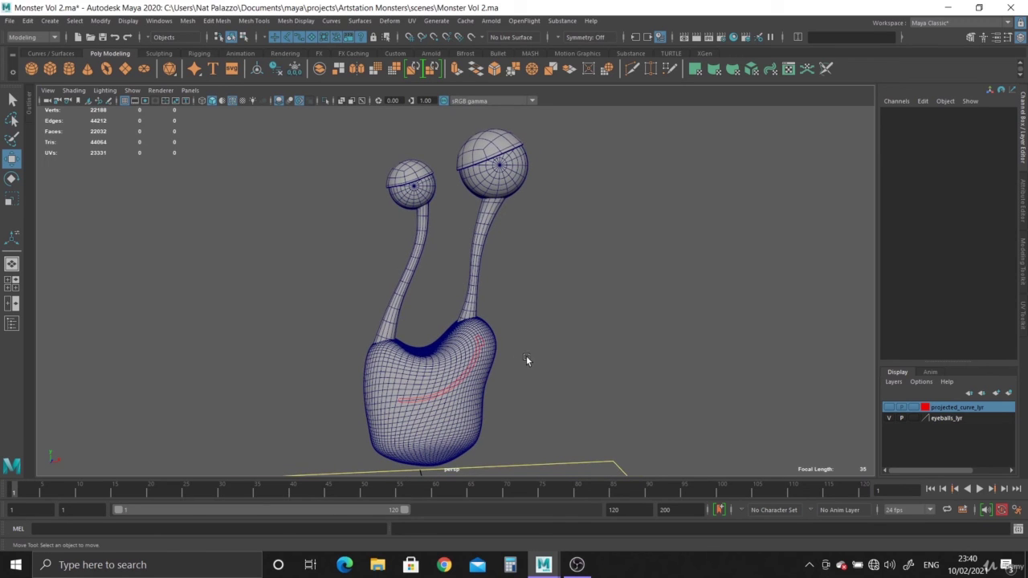